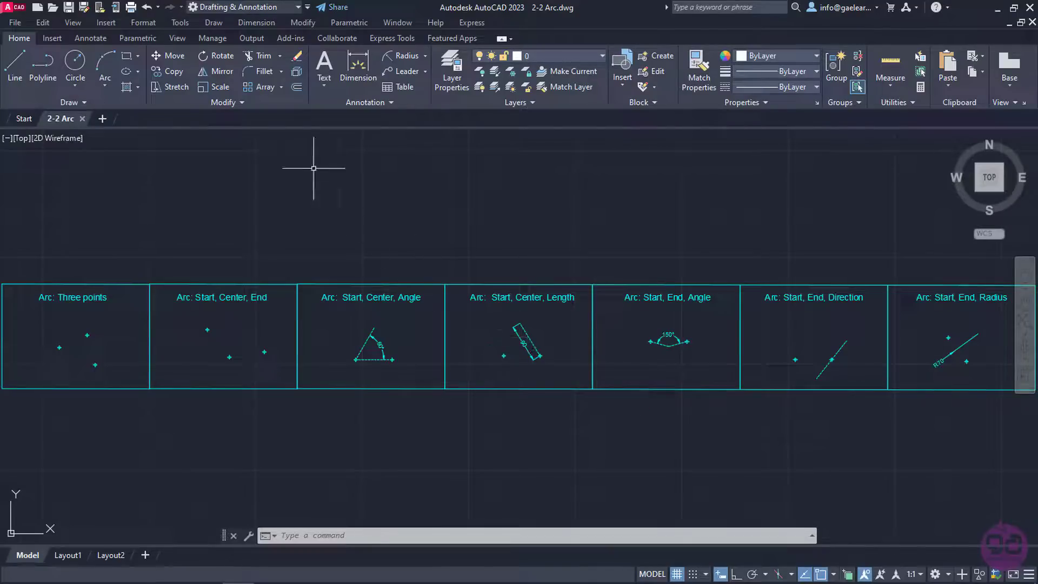
Browse the available arc drawing methods in the Arc dropdown, then dismiss the menu
{"action": "left_click", "coordinate": [217, 25]}
{"action": "mouse_move", "coordinate": [215, 200]}
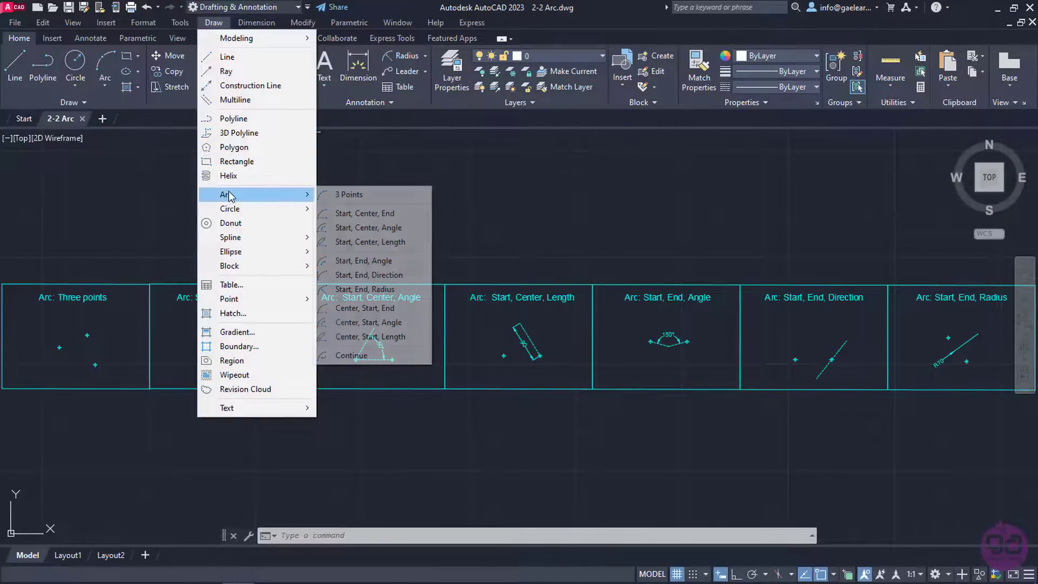
{"action": "key", "text": "Escape"}
{"action": "key", "text": "Escape"}
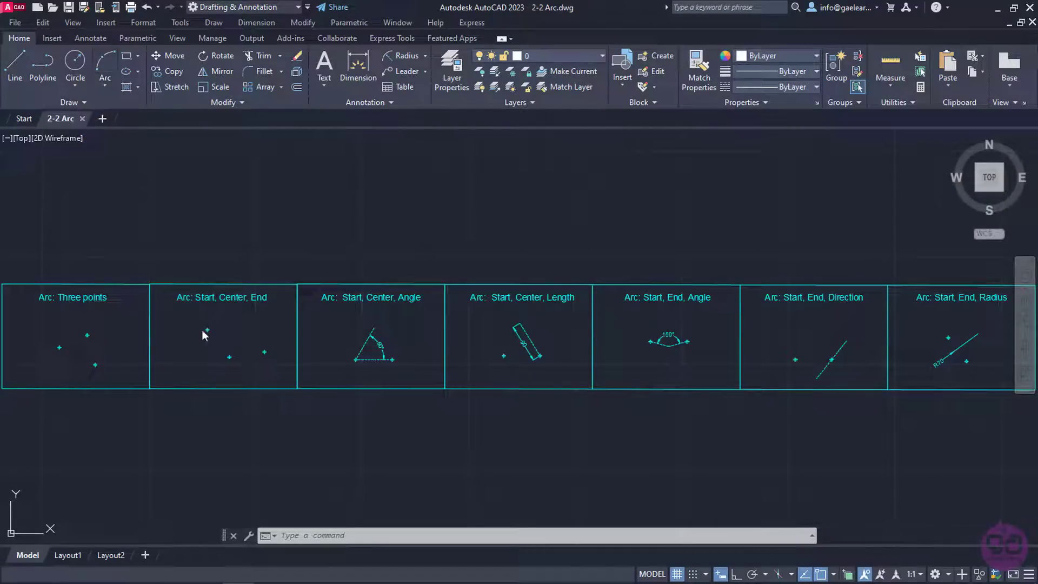
Try the Arc command from the command line, cancel it, and reopen the Arc methods list
{"action": "left_click", "coordinate": [295, 535]}
{"action": "type", "text": "Ar"}
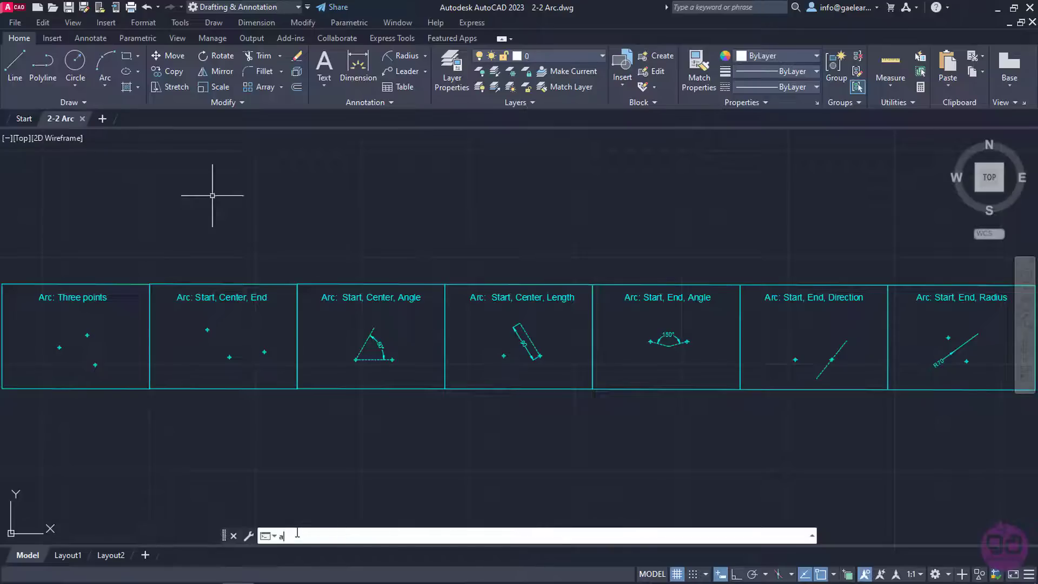
{"action": "type", "text": "c"}
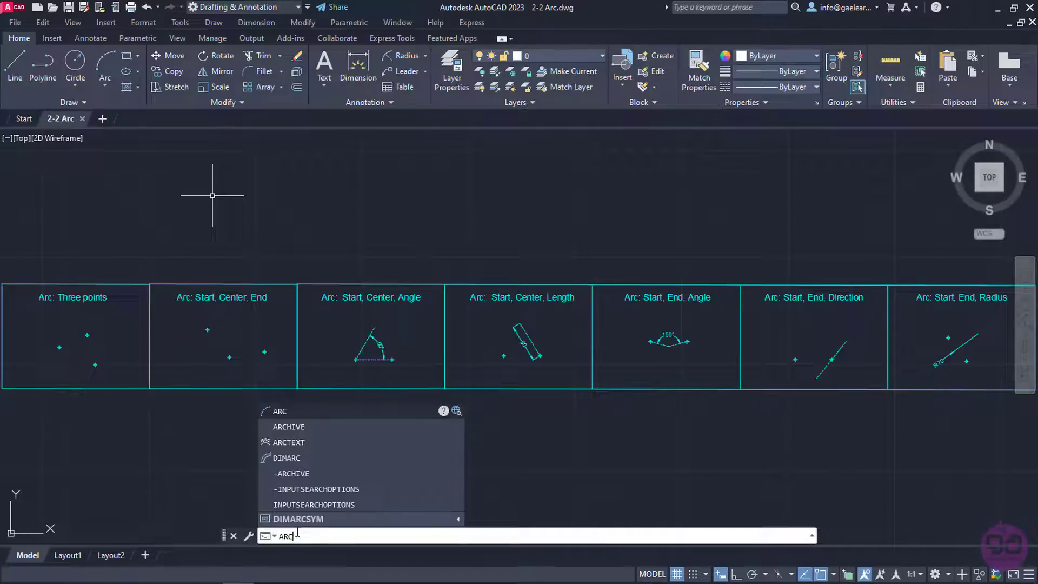
{"action": "key", "text": "Escape"}
{"action": "key", "text": "Escape"}
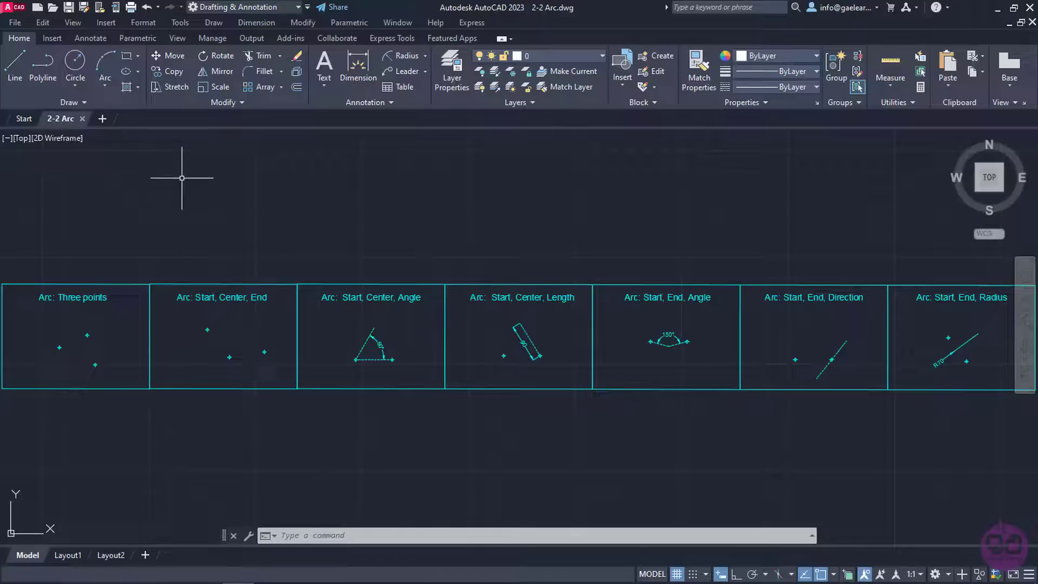
{"action": "left_click", "coordinate": [109, 87]}
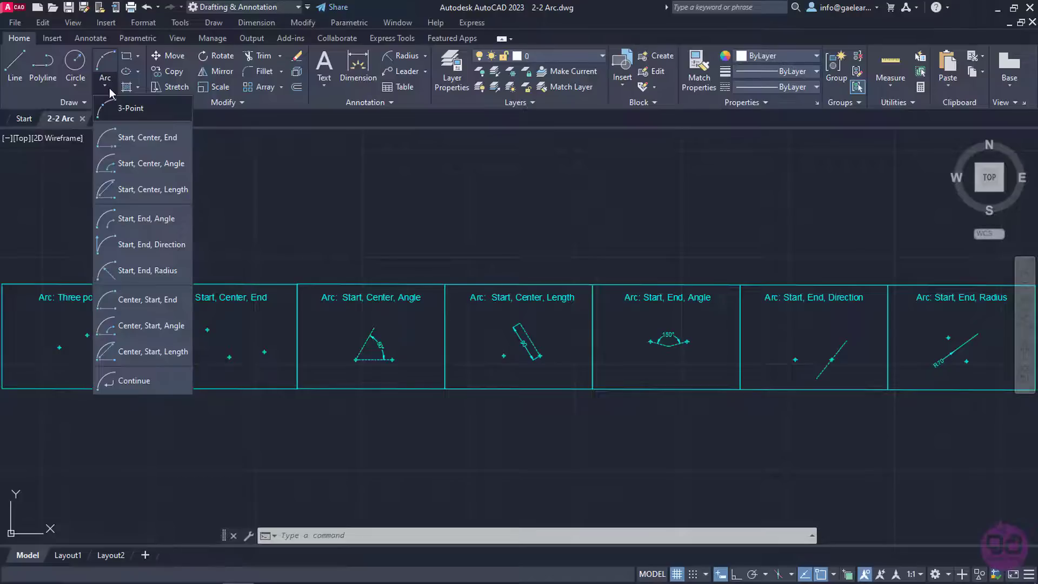
Start the 3-Point arc and zoom in on the Three points box
{"action": "left_click", "coordinate": [177, 118]}
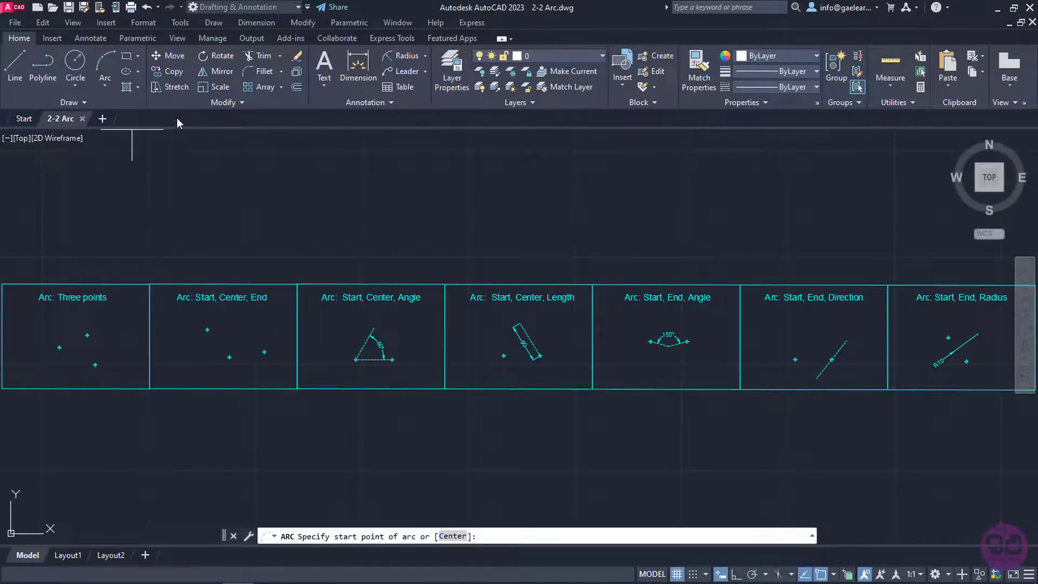
{"action": "scroll", "coordinate": [120, 330], "scroll_direction": "up", "scroll_amount": 2}
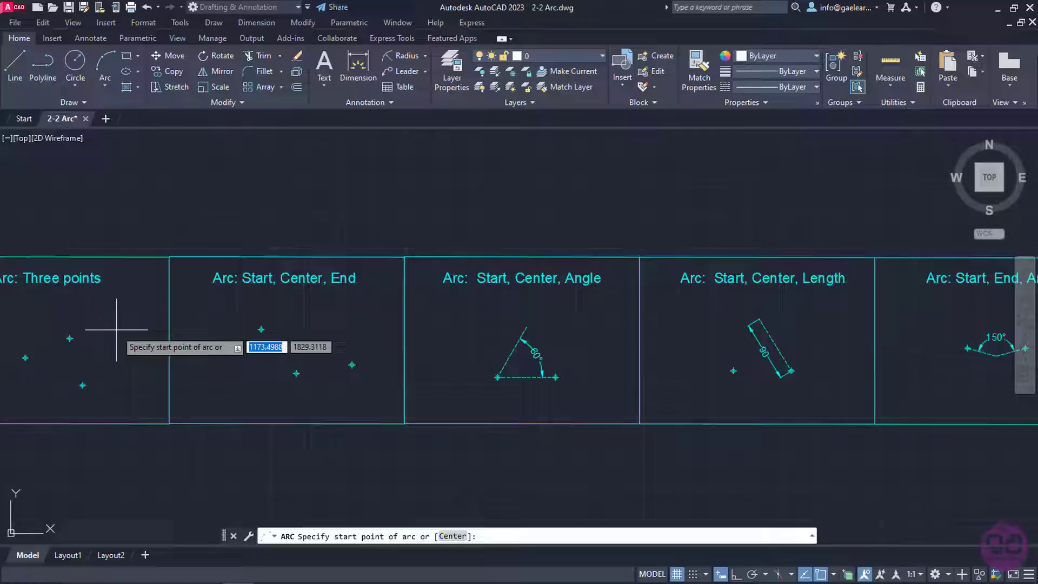
{"action": "middle_click_drag", "start_coordinate": [121, 339], "coordinate": [540, 322]}
{"action": "scroll", "coordinate": [541, 324], "scroll_direction": "up", "scroll_amount": 2}
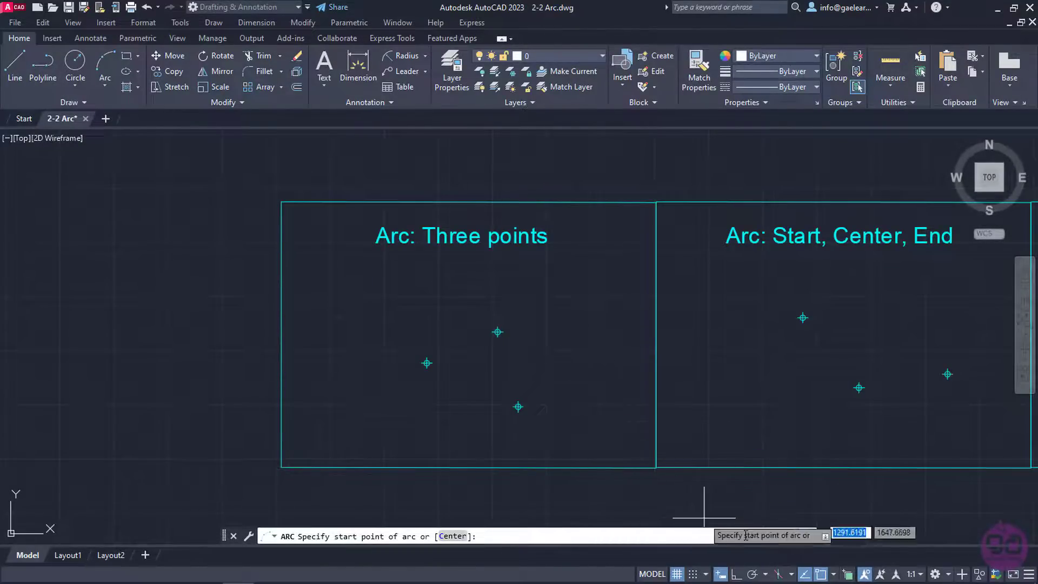
Enable Node object snapping from the status bar's Object Snap options
{"action": "left_click", "coordinate": [834, 575]}
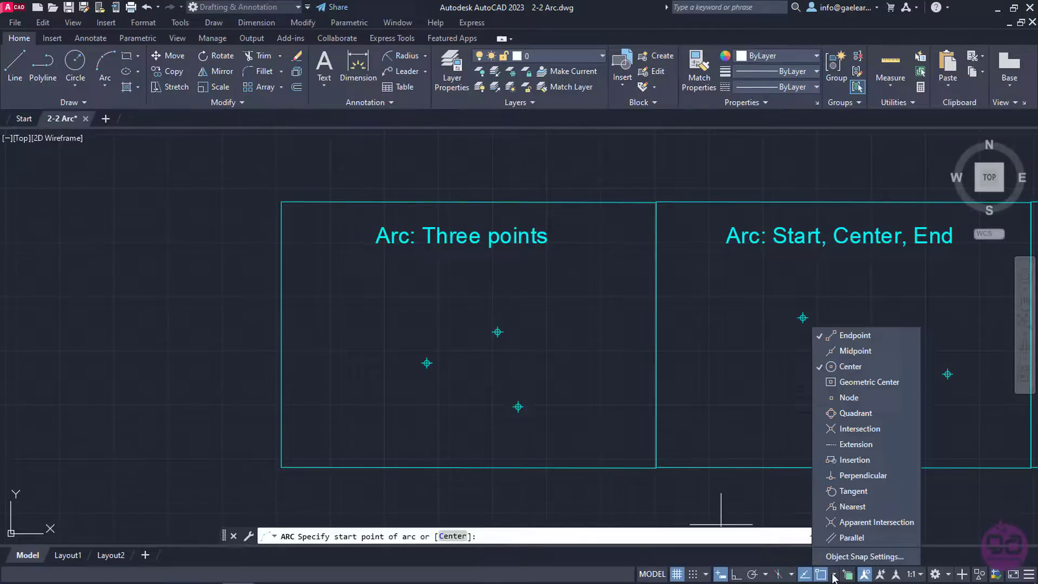
{"action": "left_click", "coordinate": [857, 397]}
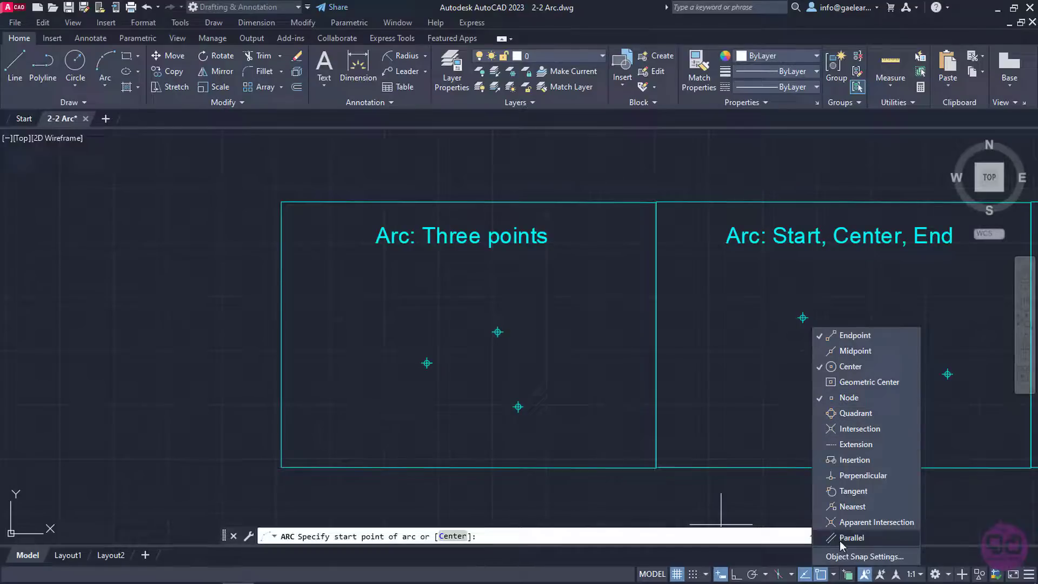
{"action": "left_click", "coordinate": [832, 574]}
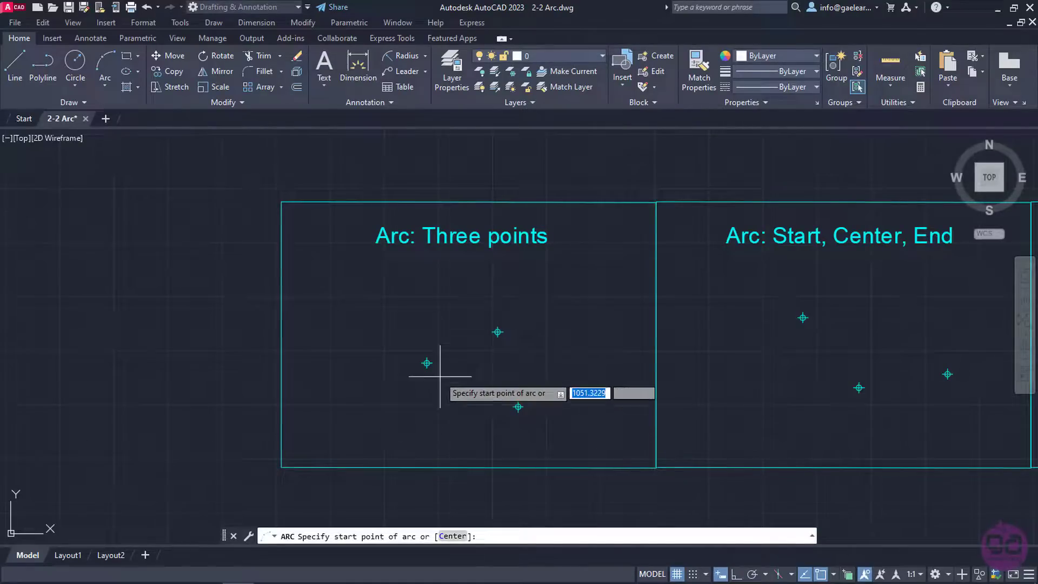
Draw the arc from the left point, through the upper point, to the lower point
{"action": "left_click", "coordinate": [426, 363]}
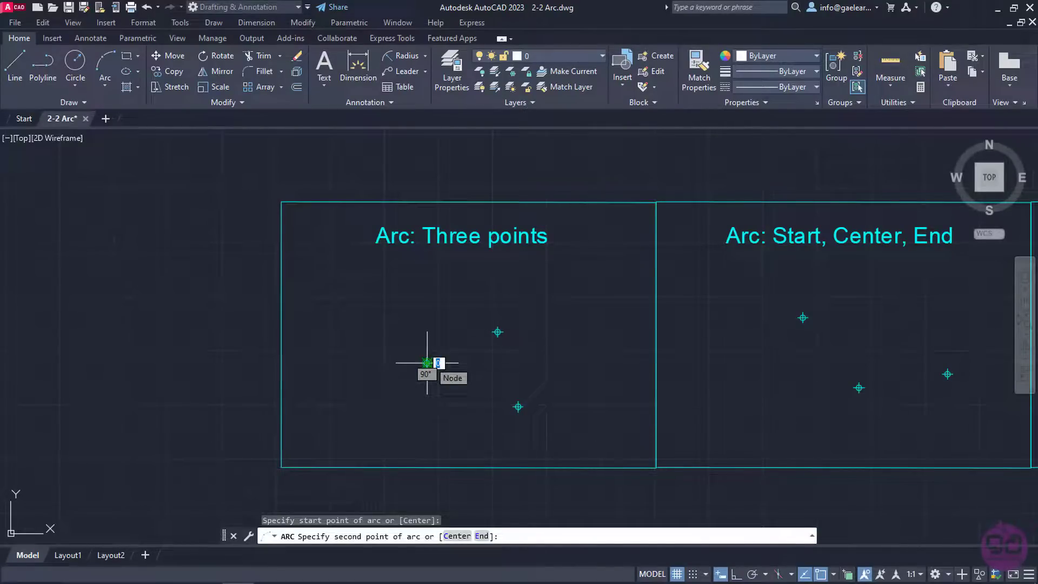
{"action": "left_click", "coordinate": [497, 331]}
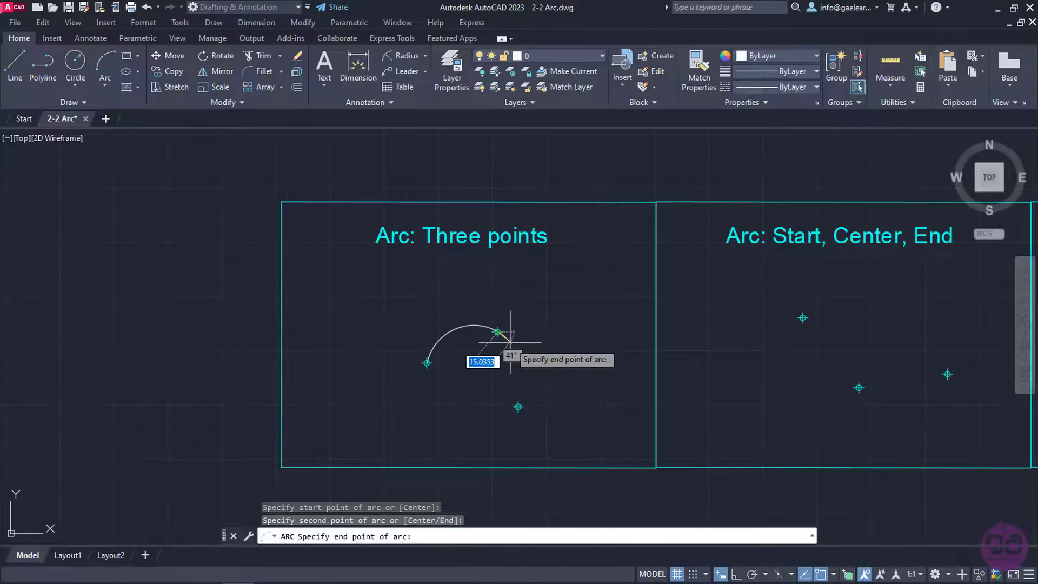
{"action": "left_click", "coordinate": [518, 406]}
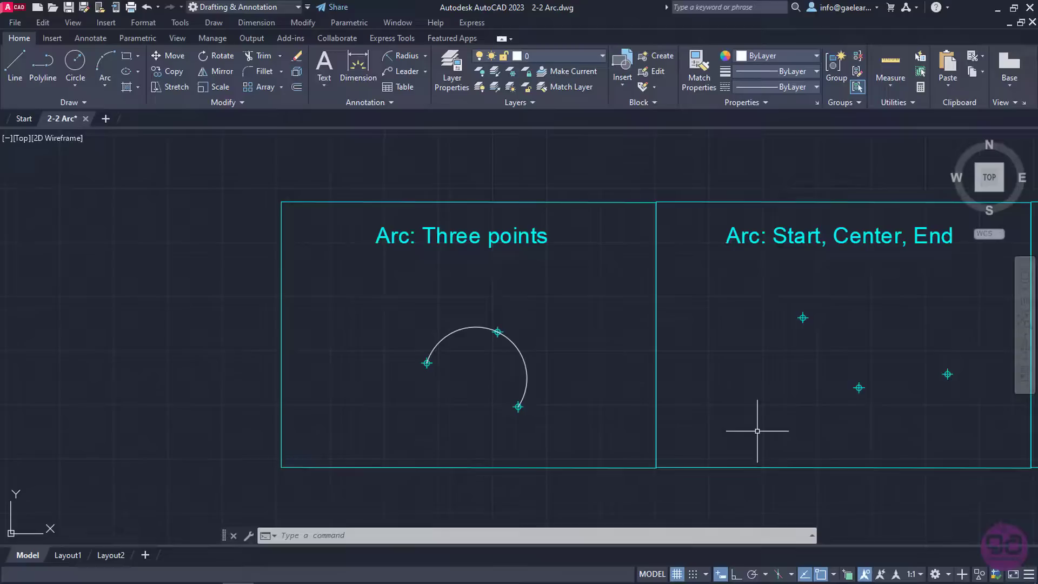
Draw a Start, Center, End arc from the upper point, centred low, flipped to end right
{"action": "middle_click_drag", "start_coordinate": [756, 430], "coordinate": [448, 430]}
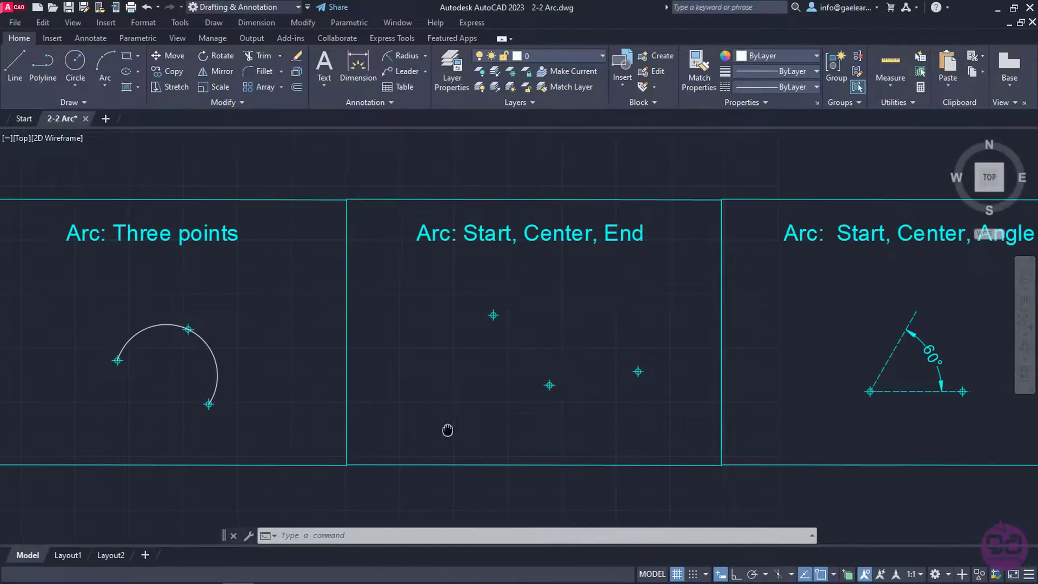
{"action": "left_click", "coordinate": [112, 85]}
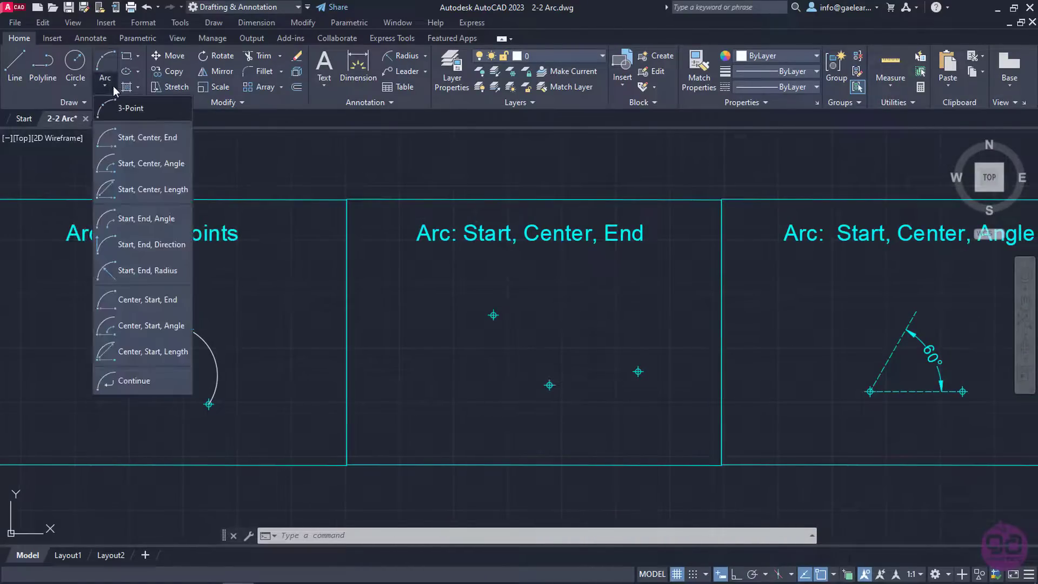
{"action": "left_click", "coordinate": [139, 145]}
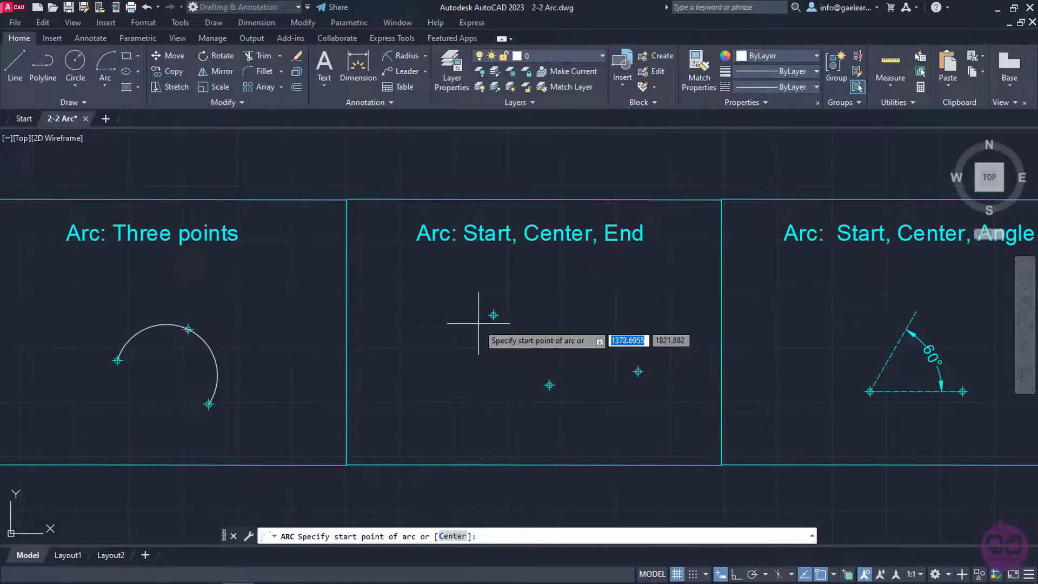
{"action": "left_click", "coordinate": [493, 314]}
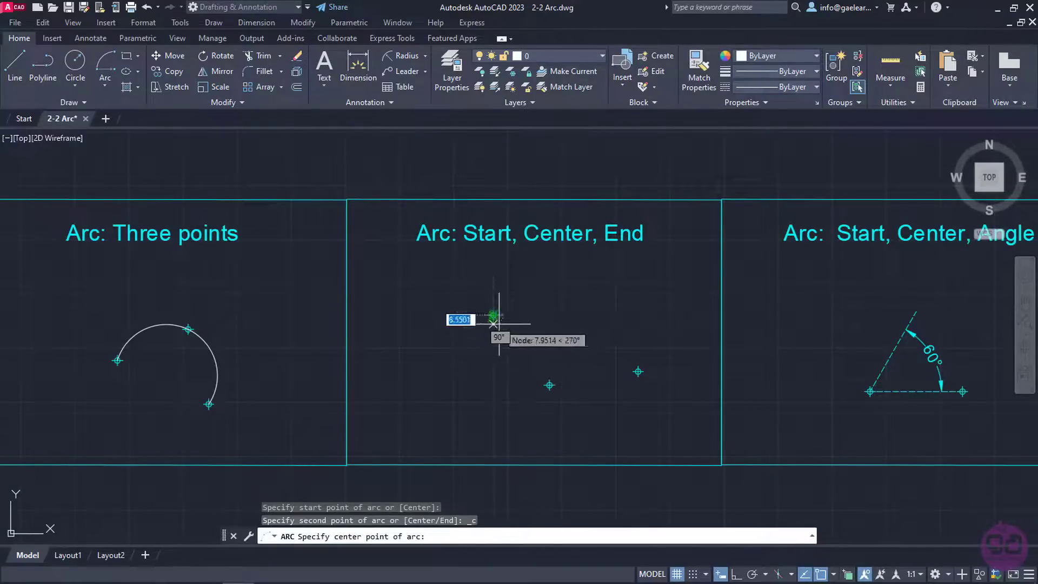
{"action": "left_click", "coordinate": [549, 385]}
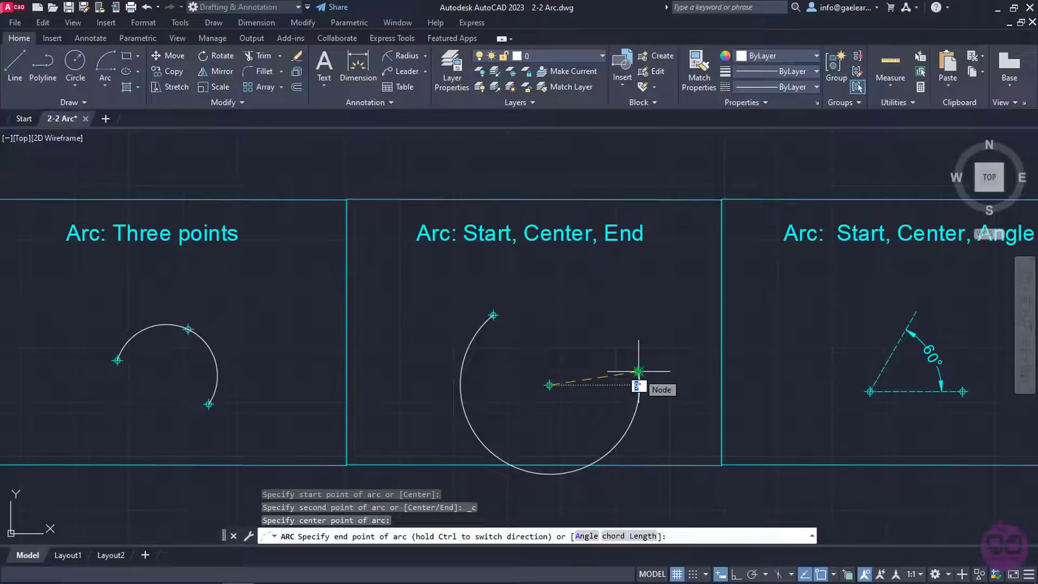
{"action": "key", "text": "ctrl"}
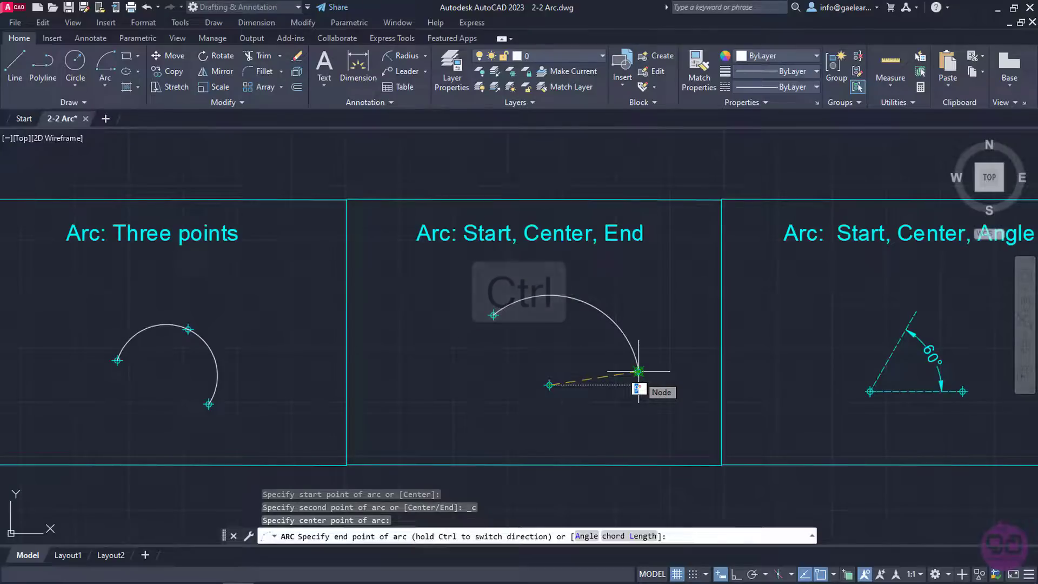
{"action": "left_click", "coordinate": [638, 371]}
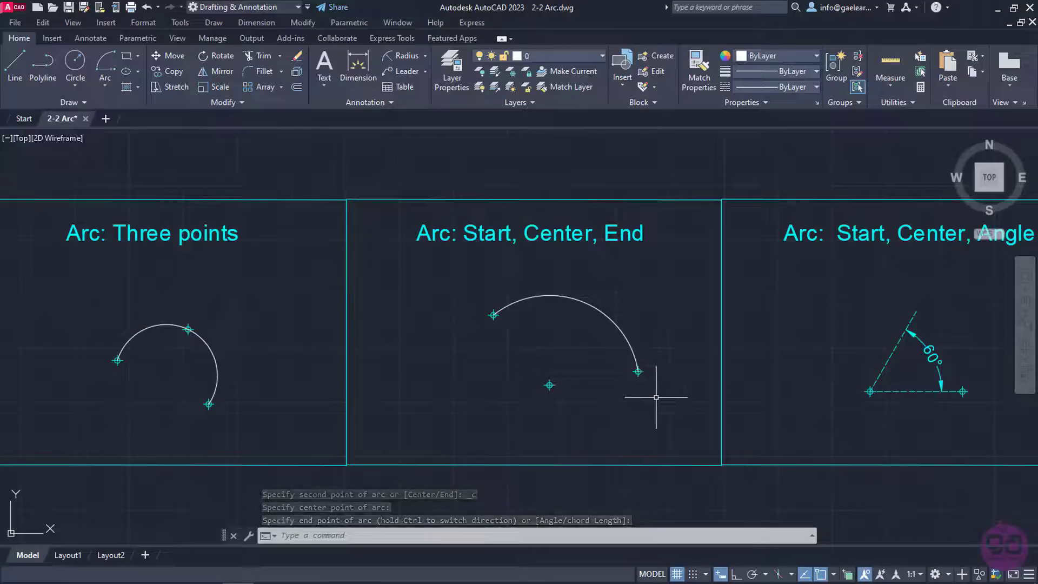
Draw a 60° Start, Center, Angle arc from the right corner around the left corner
{"action": "mouse_move", "coordinate": [782, 383]}
{"action": "middle_mouse_down"}
{"action": "mouse_move", "coordinate": [521, 391]}
{"action": "mouse_move", "coordinate": [411, 375]}
{"action": "middle_mouse_up"}
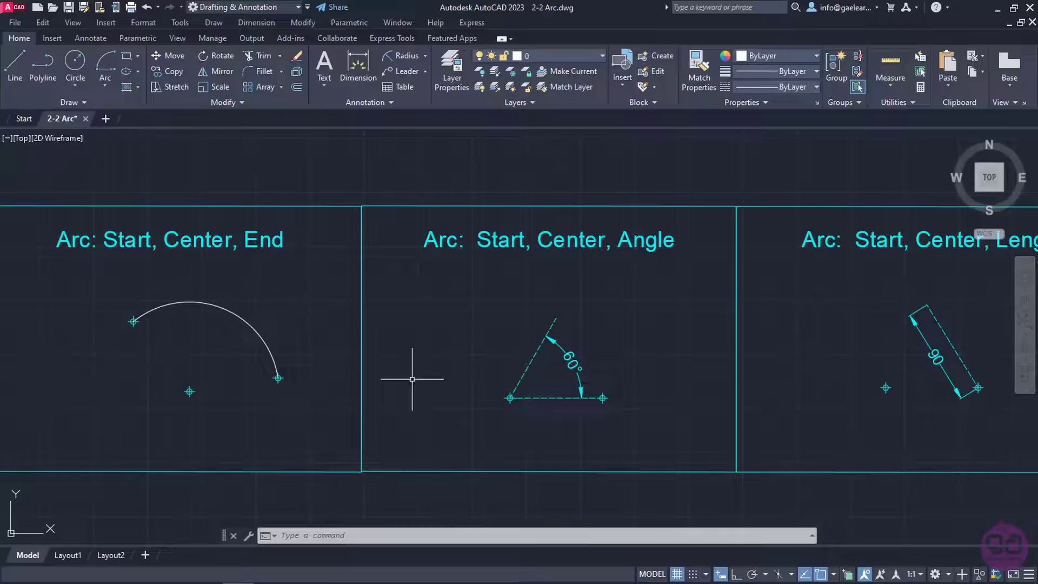
{"action": "left_click", "coordinate": [114, 85]}
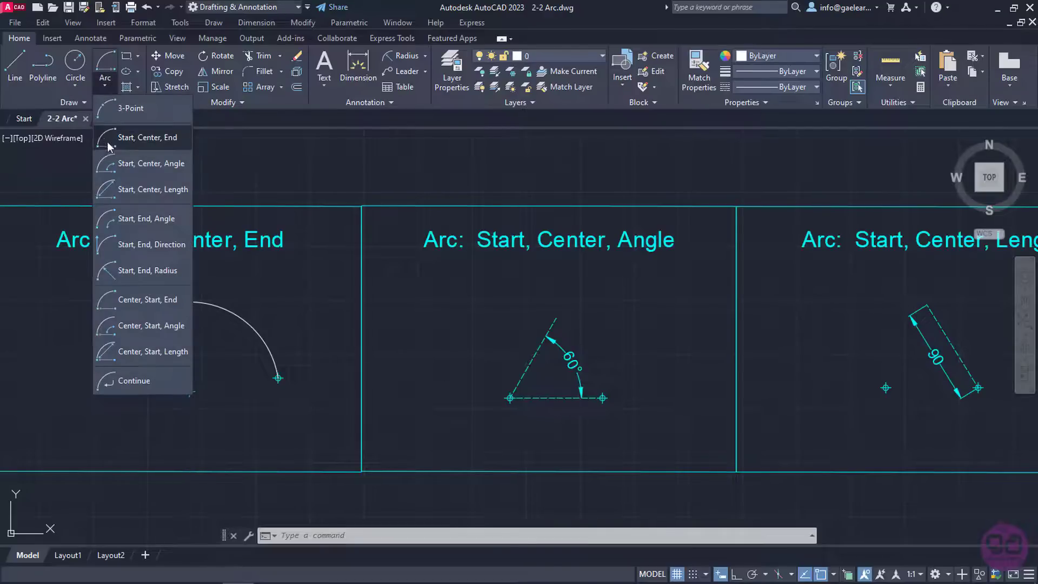
{"action": "left_click", "coordinate": [126, 171]}
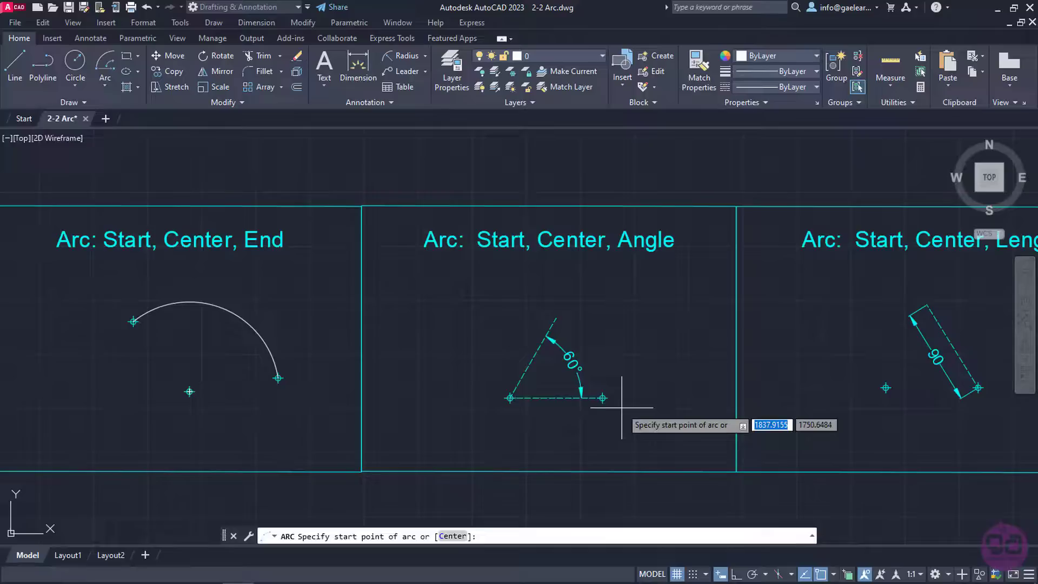
{"action": "left_click", "coordinate": [602, 397]}
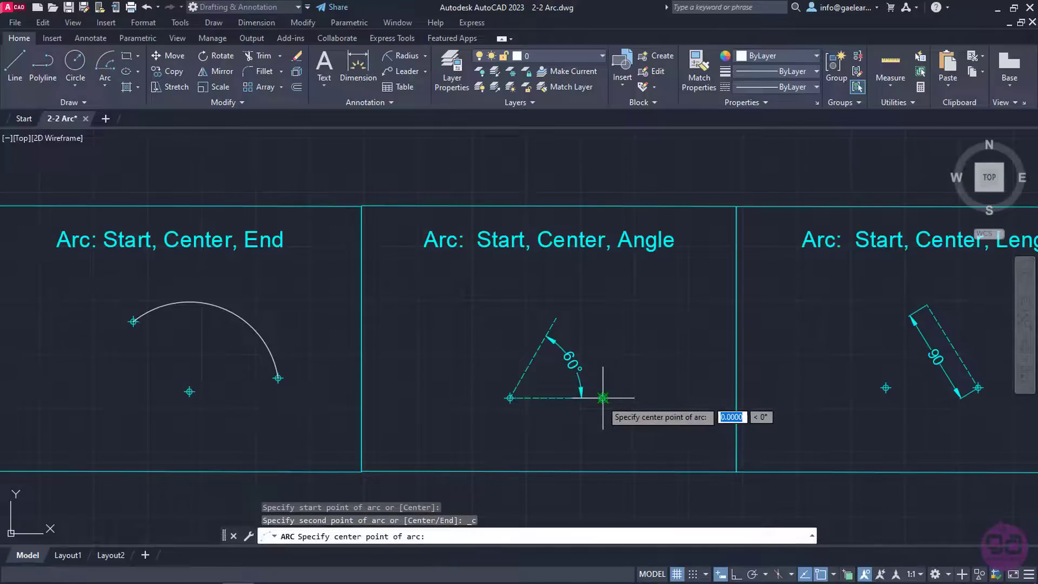
{"action": "left_click", "coordinate": [510, 398]}
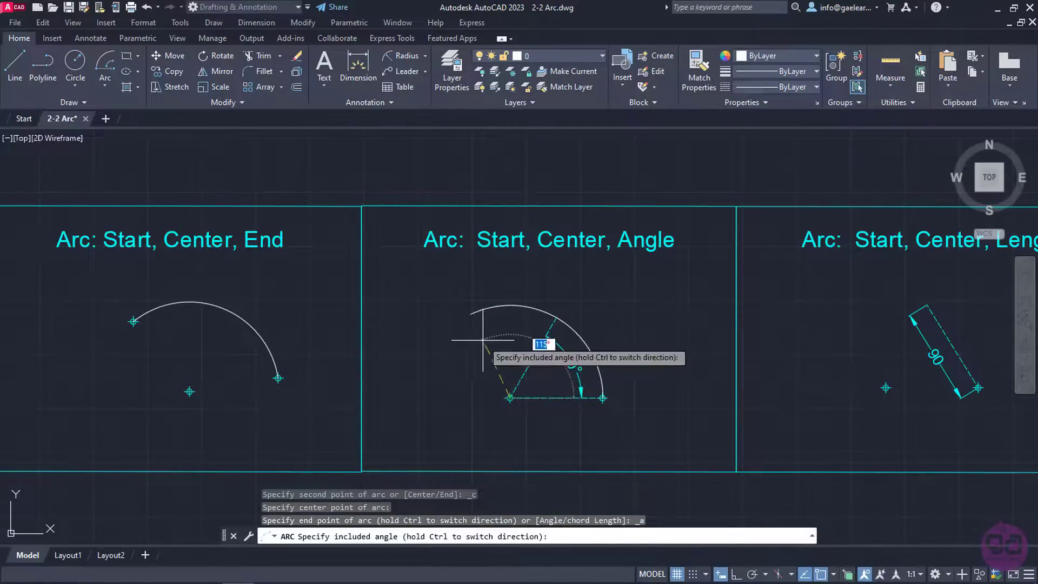
{"action": "type", "text": "60"}
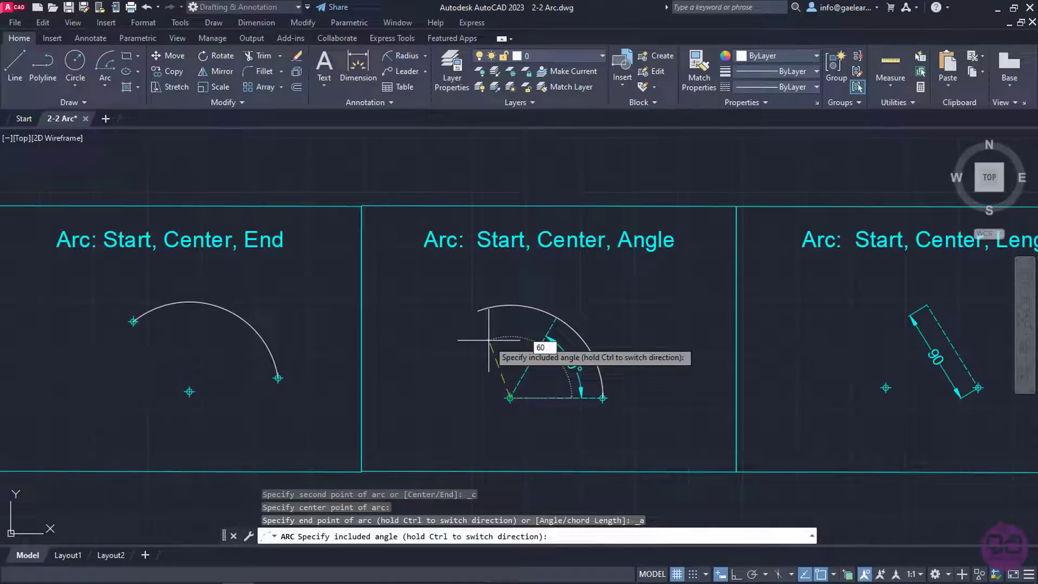
{"action": "key", "text": "Return"}
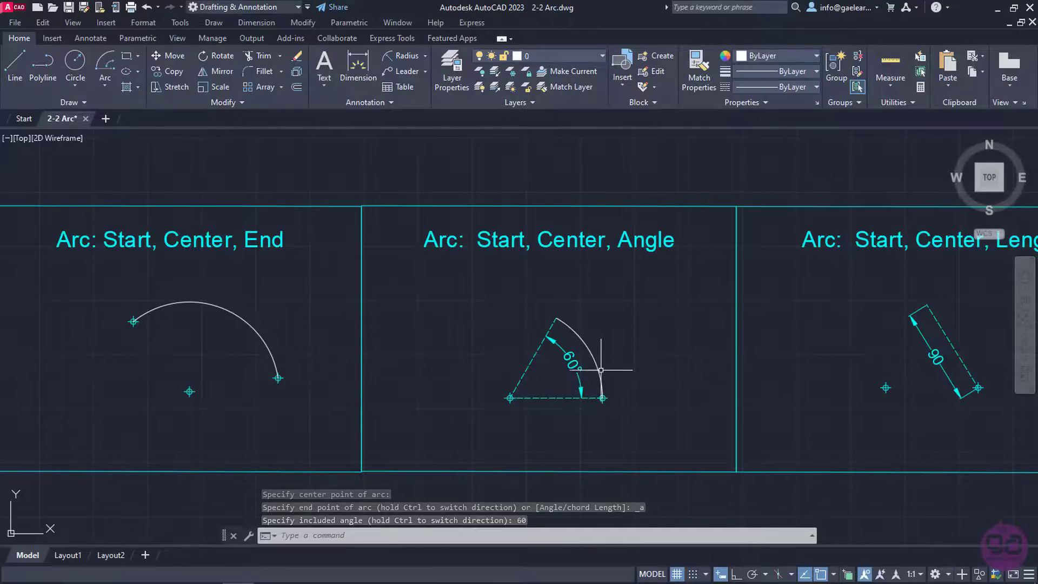
Draw a Start, Center, Length arc from the right endpoint, centred left, with chord 90
{"action": "middle_click_drag", "start_coordinate": [799, 371], "coordinate": [456, 370]}
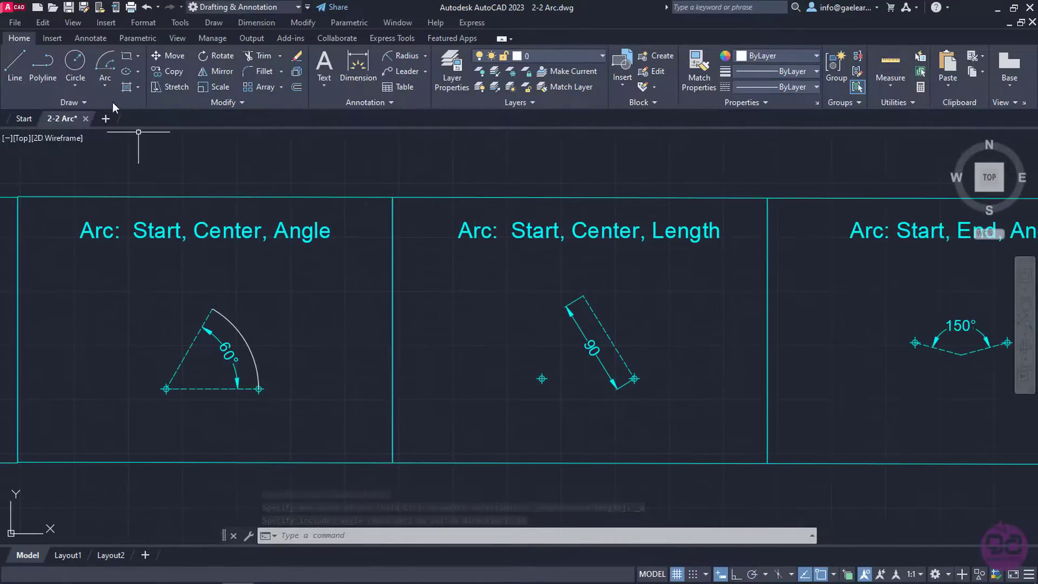
{"action": "left_click", "coordinate": [105, 85]}
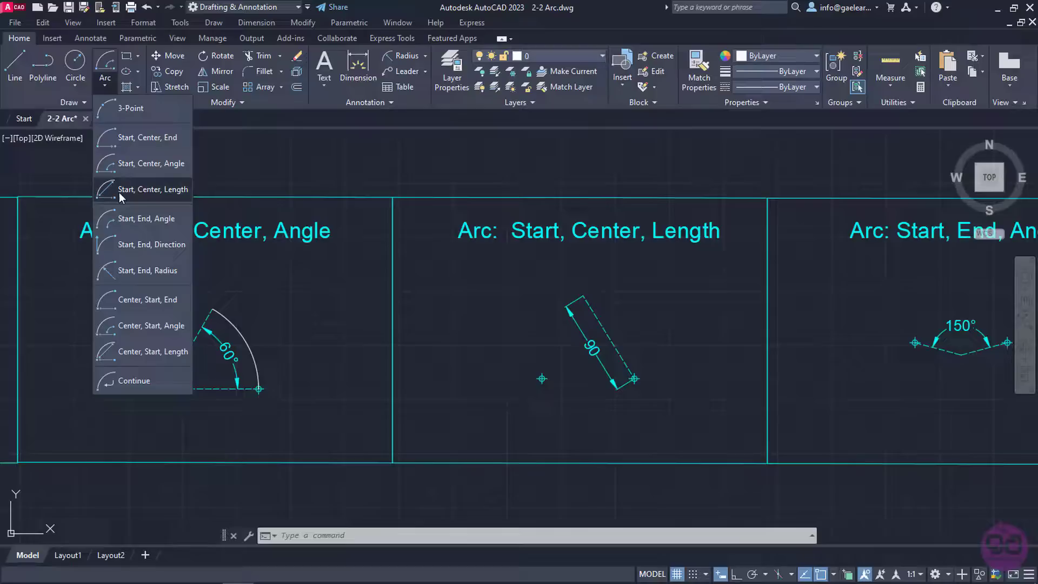
{"action": "left_click", "coordinate": [153, 195]}
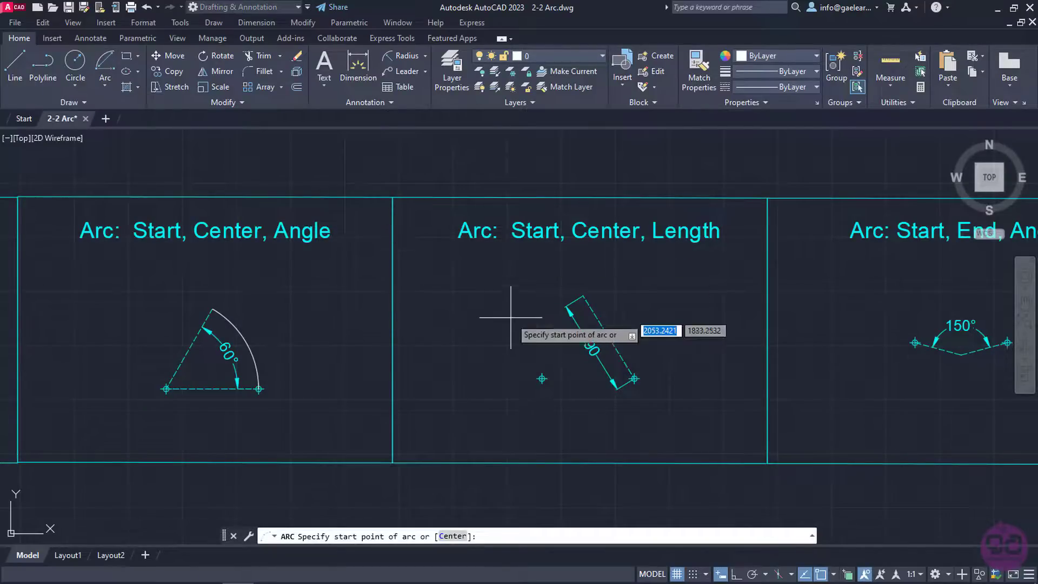
{"action": "left_click", "coordinate": [642, 388]}
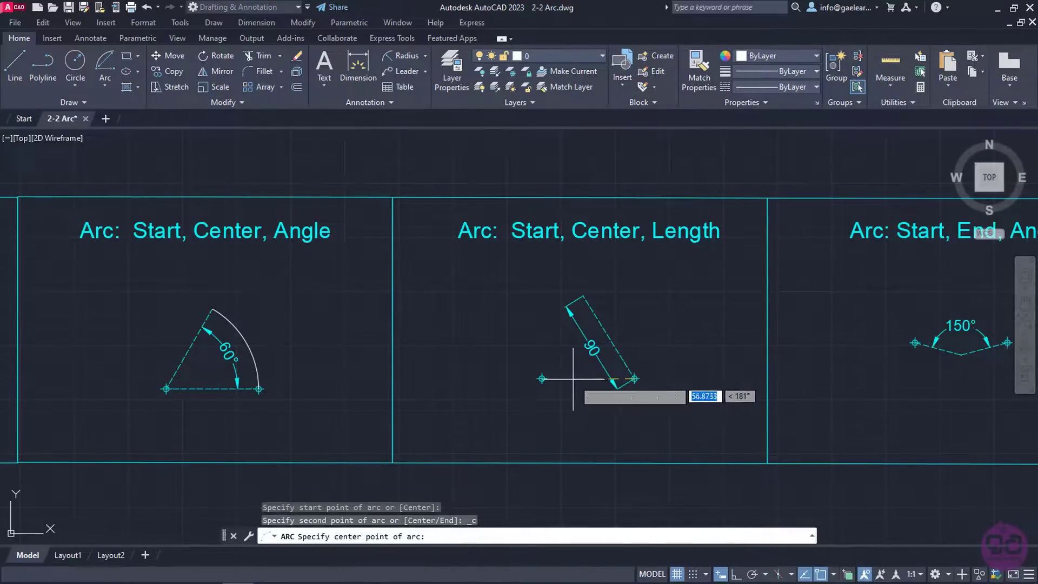
{"action": "left_click", "coordinate": [542, 378]}
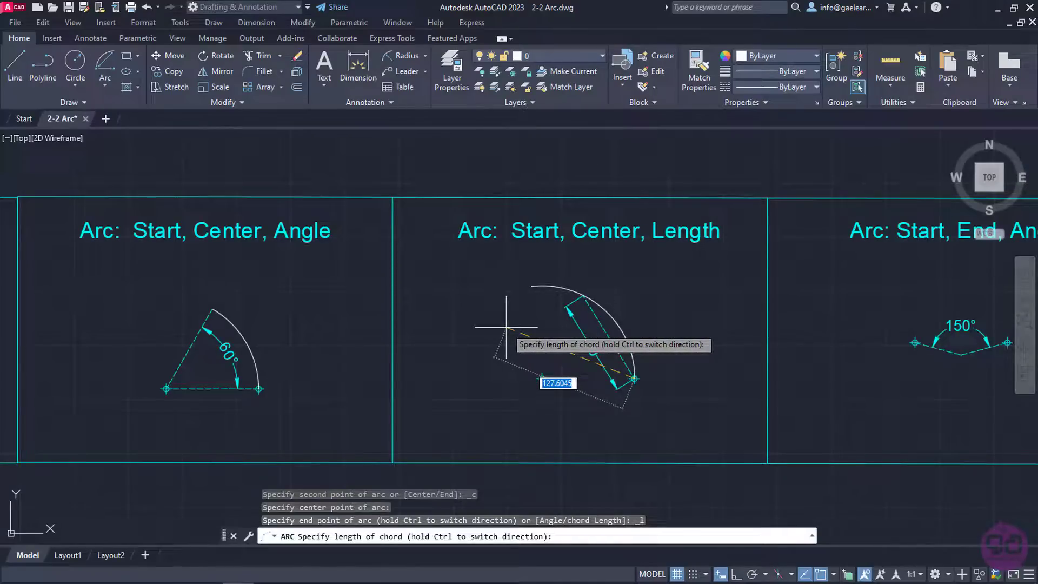
{"action": "type", "text": "90"}
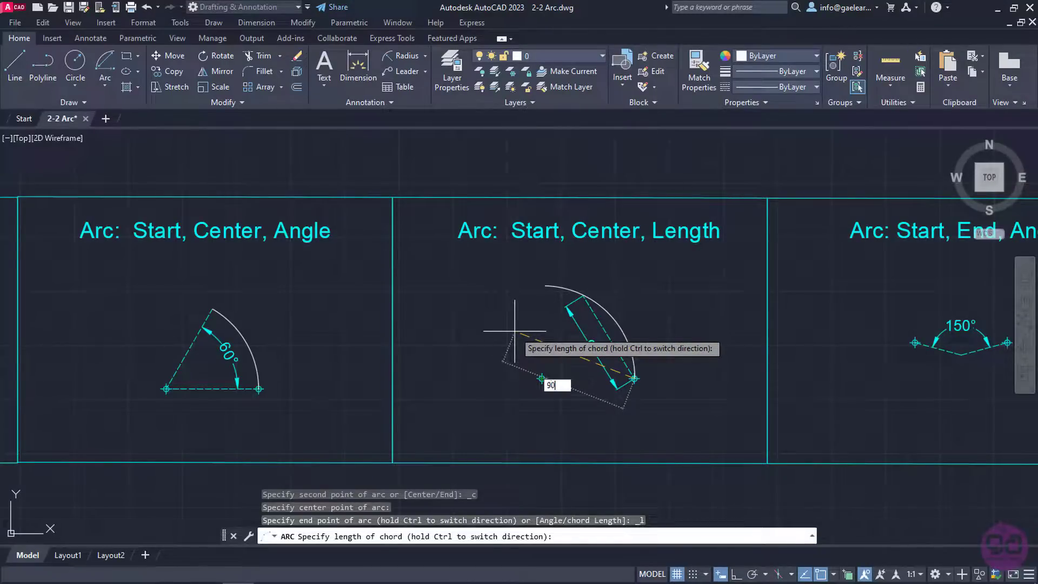
{"action": "key", "text": "Return"}
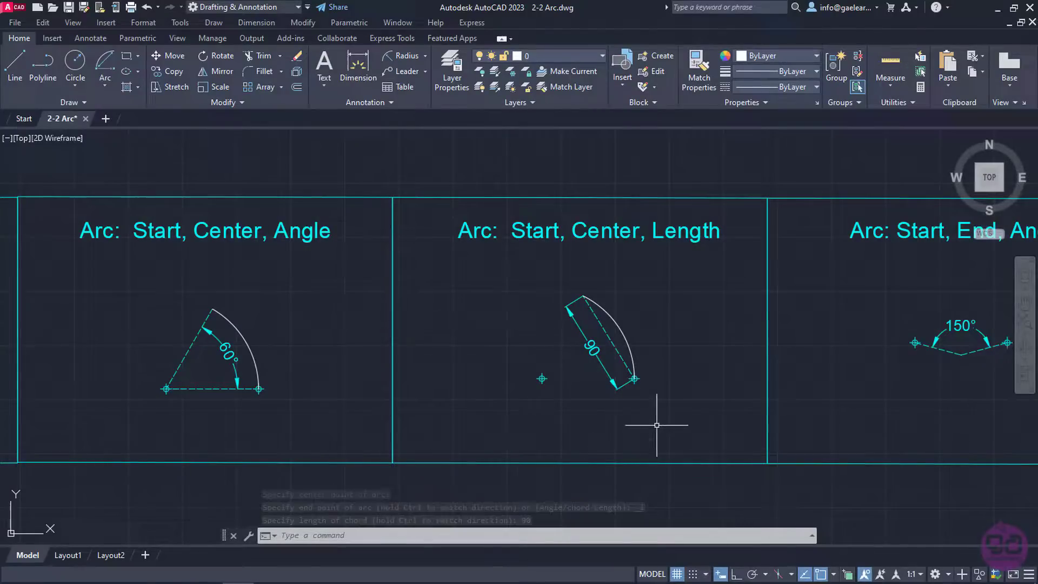
Draw a 150° Start, End, Angle arc from the right point to the left point
{"action": "mouse_move", "coordinate": [732, 424]}
{"action": "middle_mouse_down"}
{"action": "mouse_move", "coordinate": [301, 433]}
{"action": "mouse_move", "coordinate": [292, 422]}
{"action": "middle_mouse_up"}
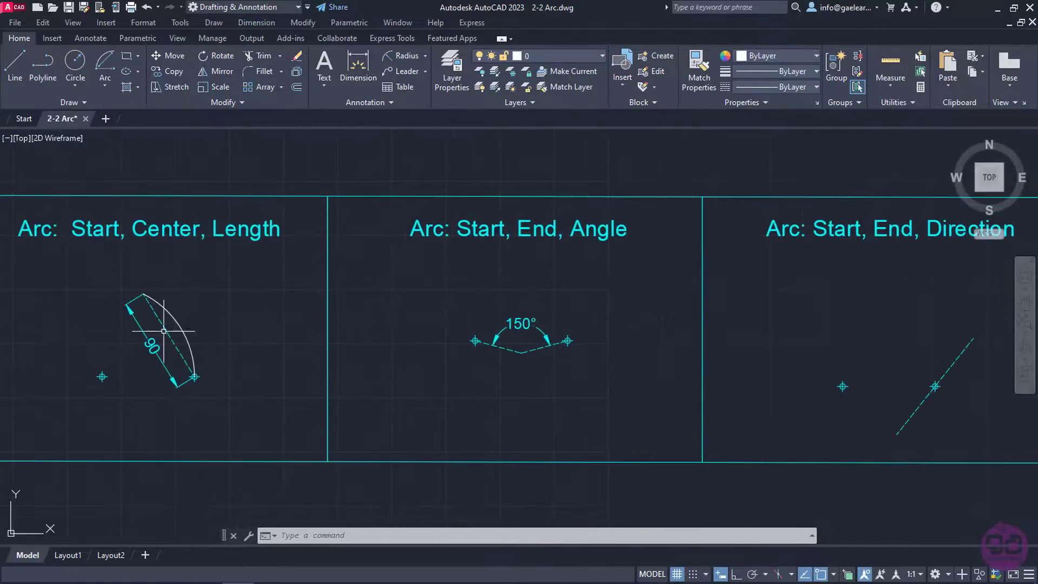
{"action": "left_click", "coordinate": [100, 85]}
{"action": "left_click", "coordinate": [132, 212]}
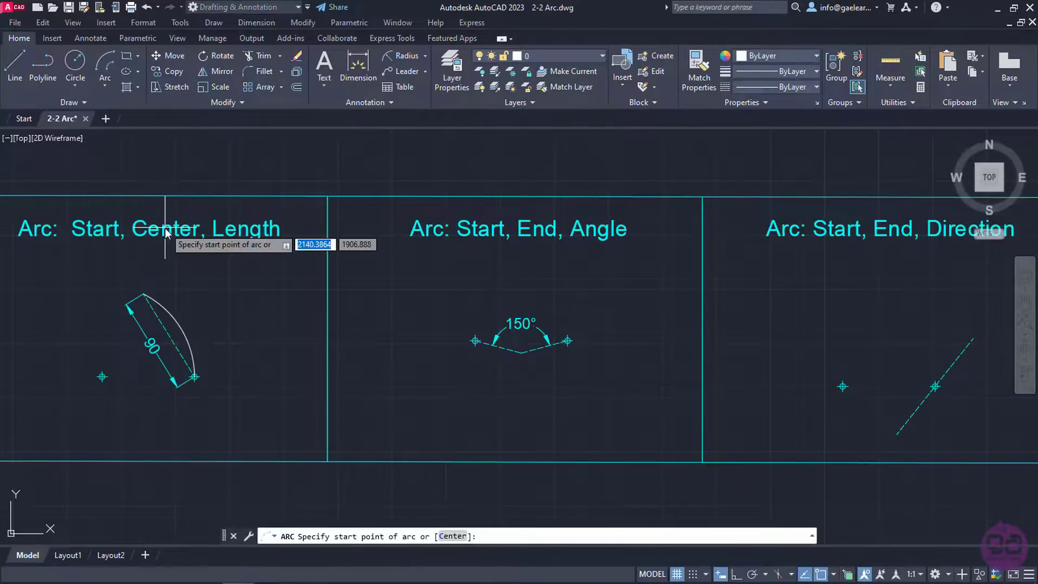
{"action": "left_click", "coordinate": [567, 340]}
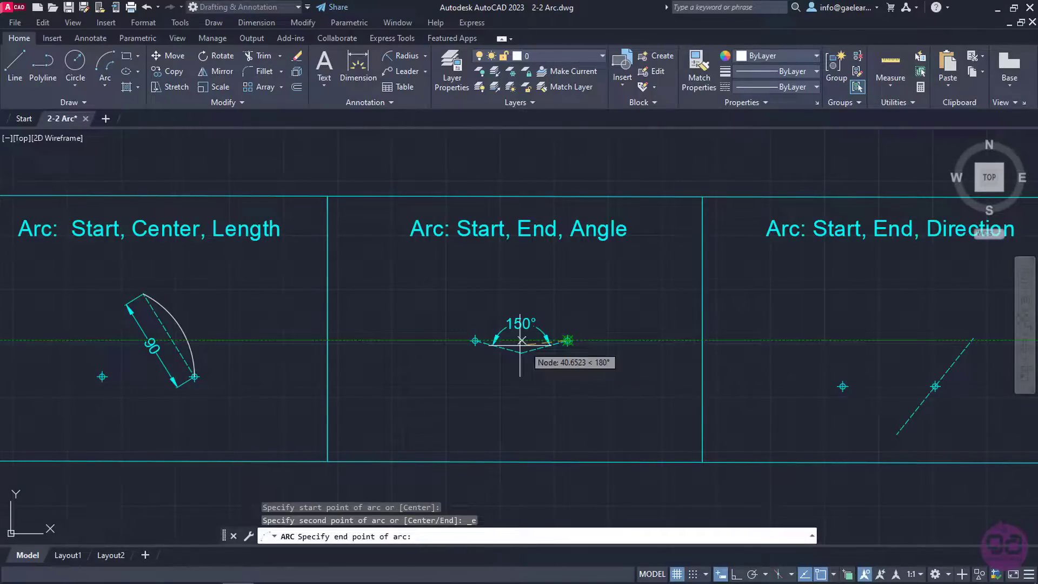
{"action": "left_click", "coordinate": [475, 340]}
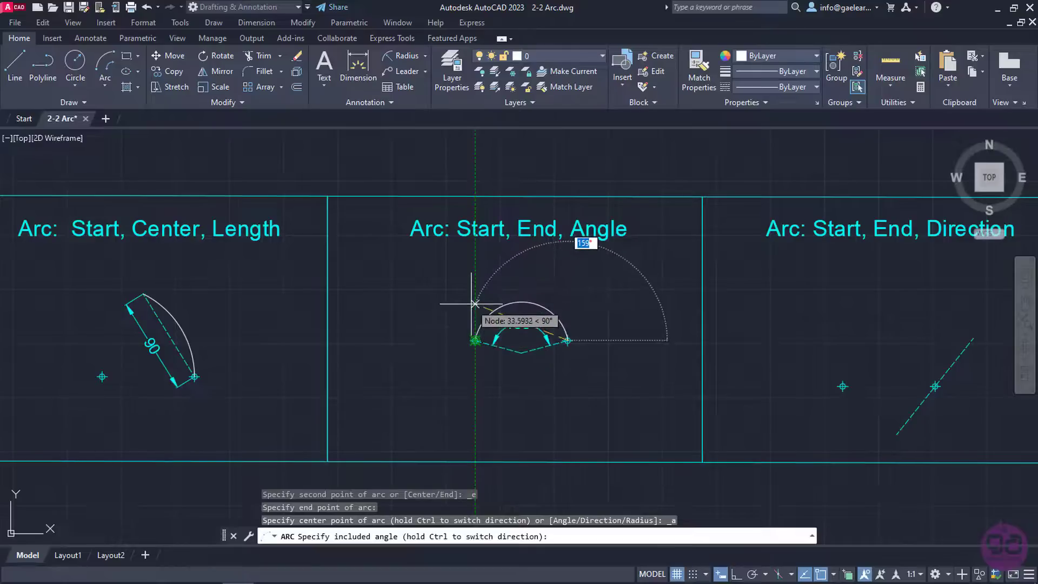
{"action": "type", "text": "1"}
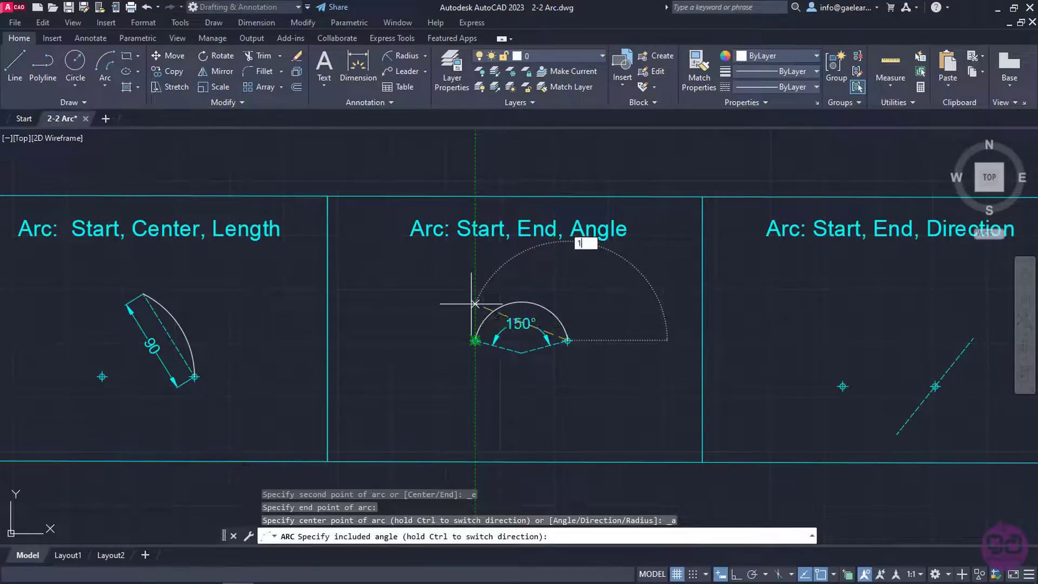
{"action": "type", "text": "50"}
{"action": "key", "text": "Return"}
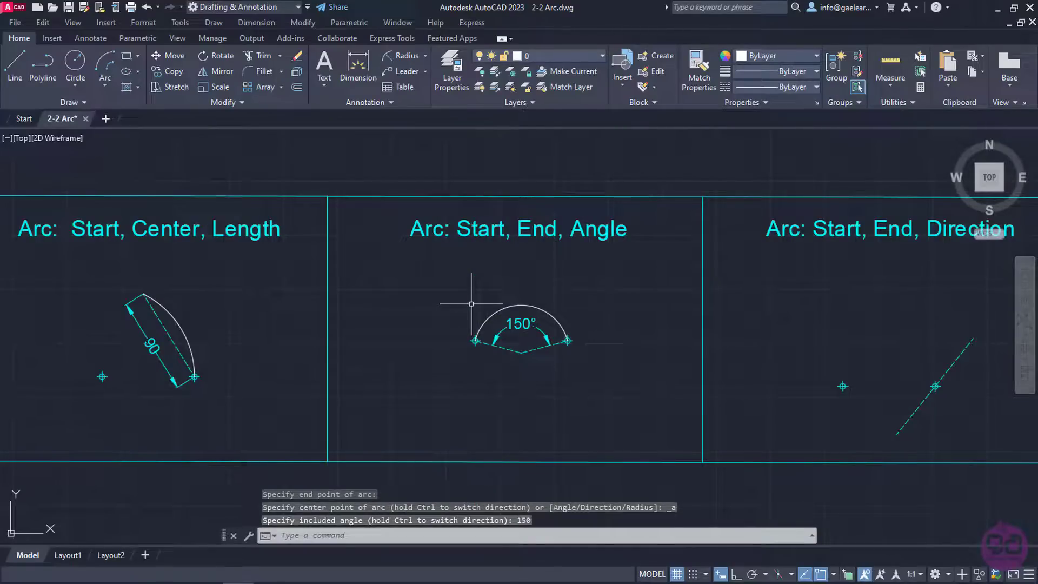
{"action": "mouse_move", "coordinate": [864, 306]}
{"action": "middle_mouse_down"}
{"action": "mouse_move", "coordinate": [717, 325]}
{"action": "mouse_move", "coordinate": [440, 324]}
{"action": "mouse_move", "coordinate": [440, 311]}
{"action": "middle_mouse_up"}
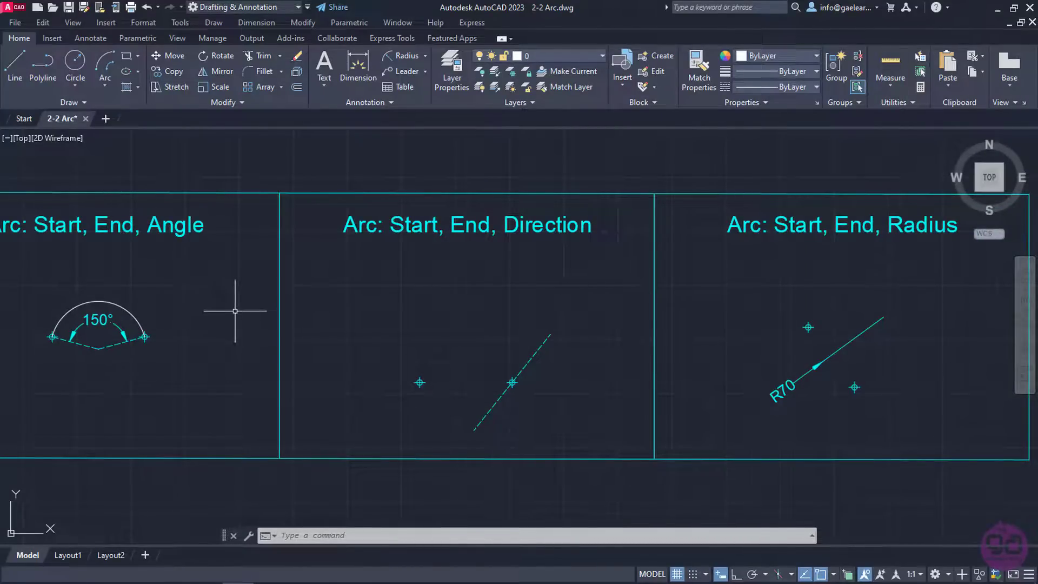
Draw a Start, End, Direction arc from the dashed-line point to the left point, tangent to the line
{"action": "left_click", "coordinate": [108, 87]}
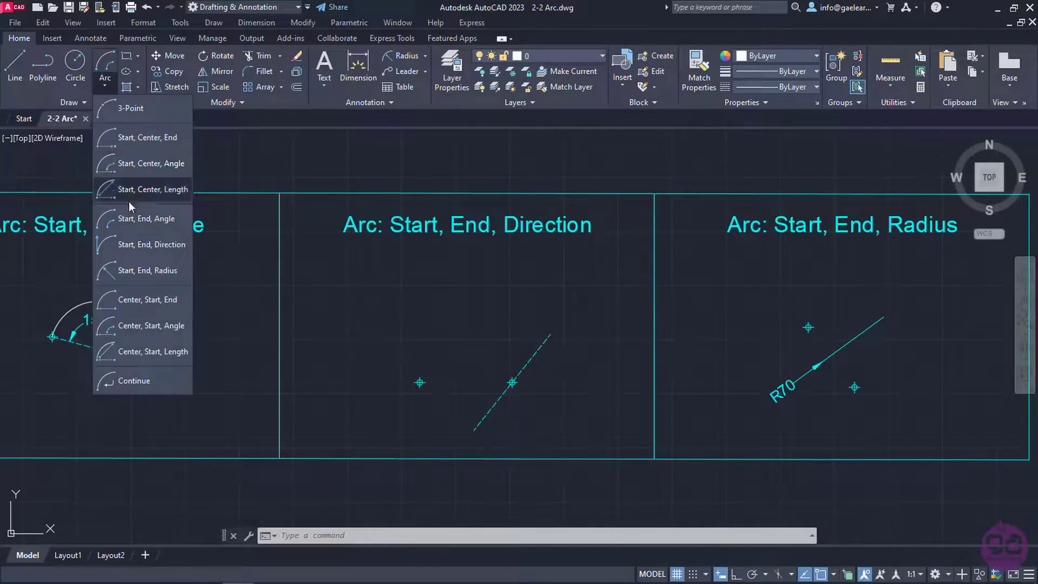
{"action": "left_click", "coordinate": [148, 247]}
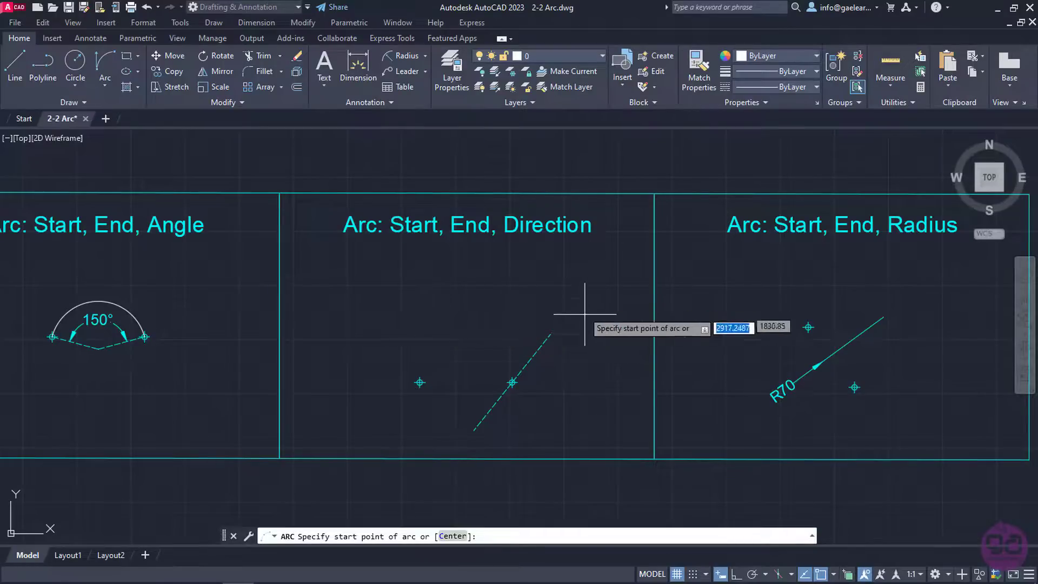
{"action": "left_click", "coordinate": [509, 382]}
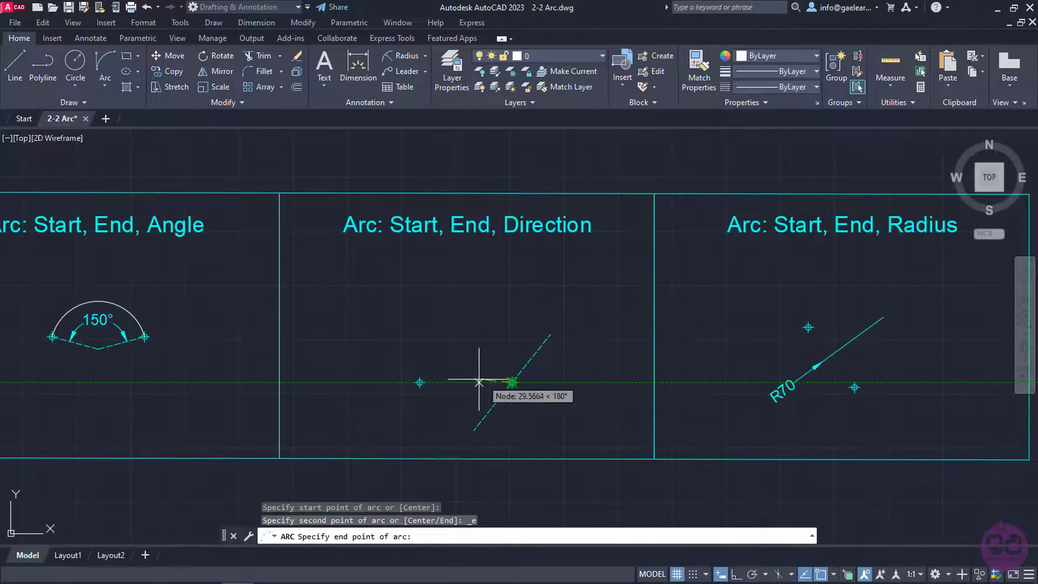
{"action": "left_click", "coordinate": [420, 382]}
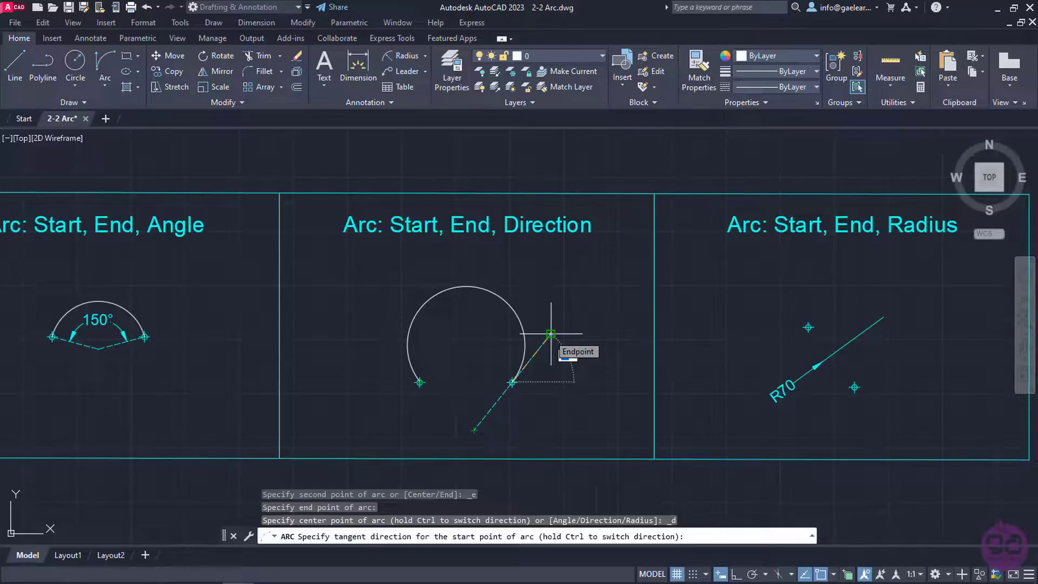
{"action": "left_click", "coordinate": [550, 334]}
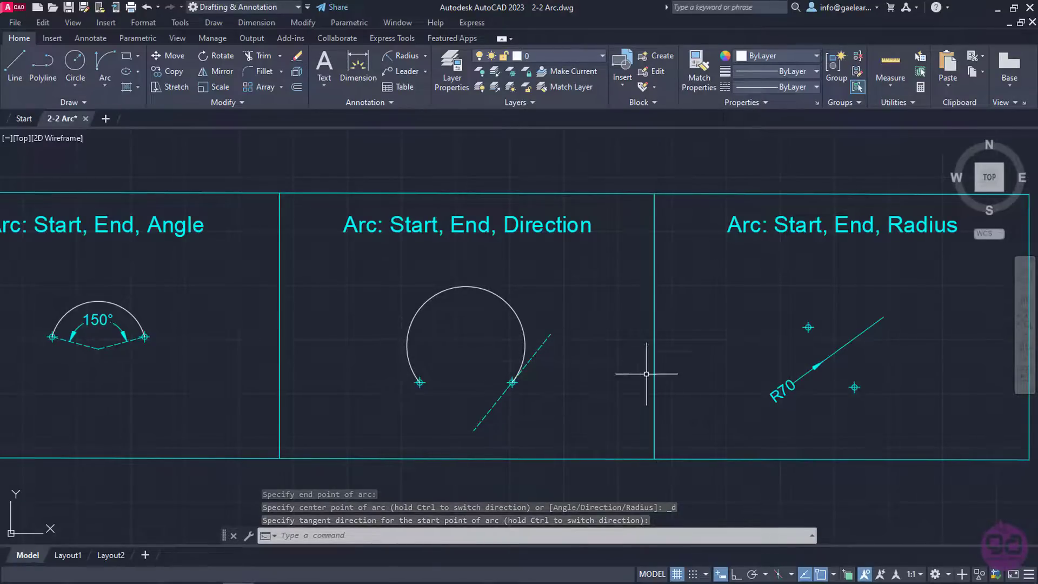
Draw a radius-70 Start, End, Radius arc from the upper point to the lower point, then select it
{"action": "middle_click_drag", "start_coordinate": [681, 364], "coordinate": [400, 352]}
{"action": "left_click", "coordinate": [104, 86]}
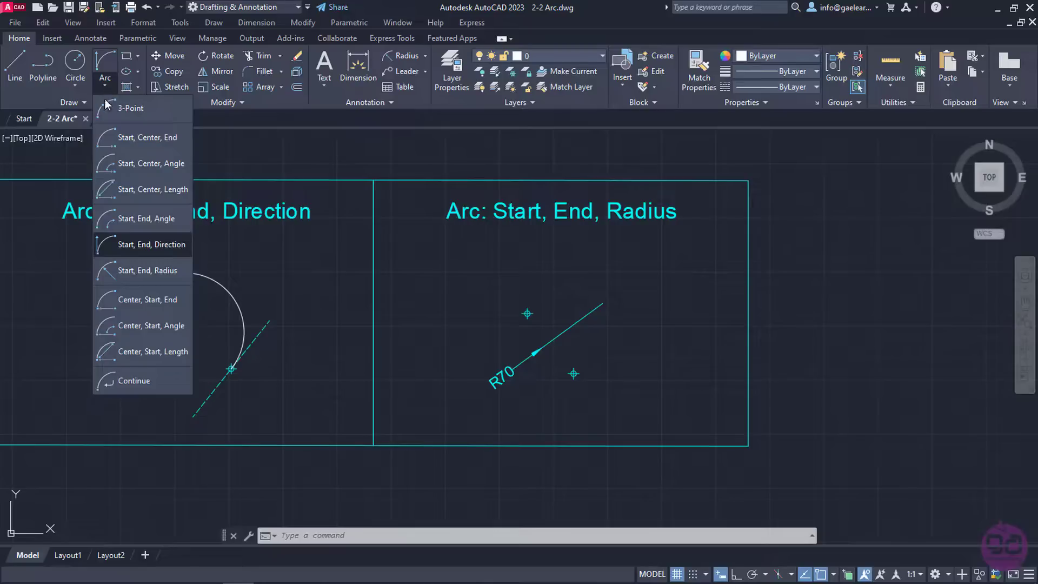
{"action": "left_click", "coordinate": [145, 275]}
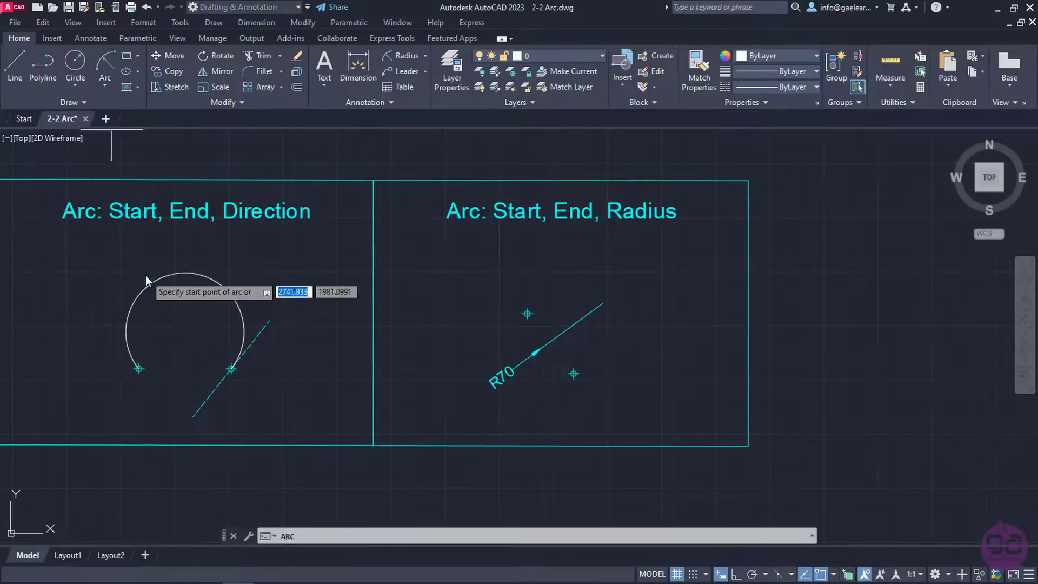
{"action": "left_click", "coordinate": [527, 313]}
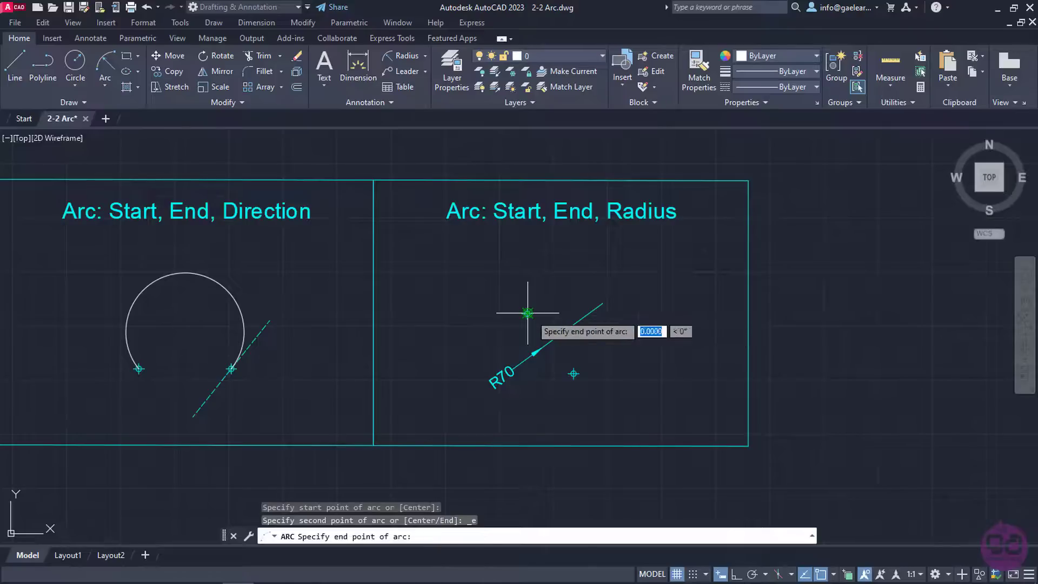
{"action": "left_click", "coordinate": [573, 373]}
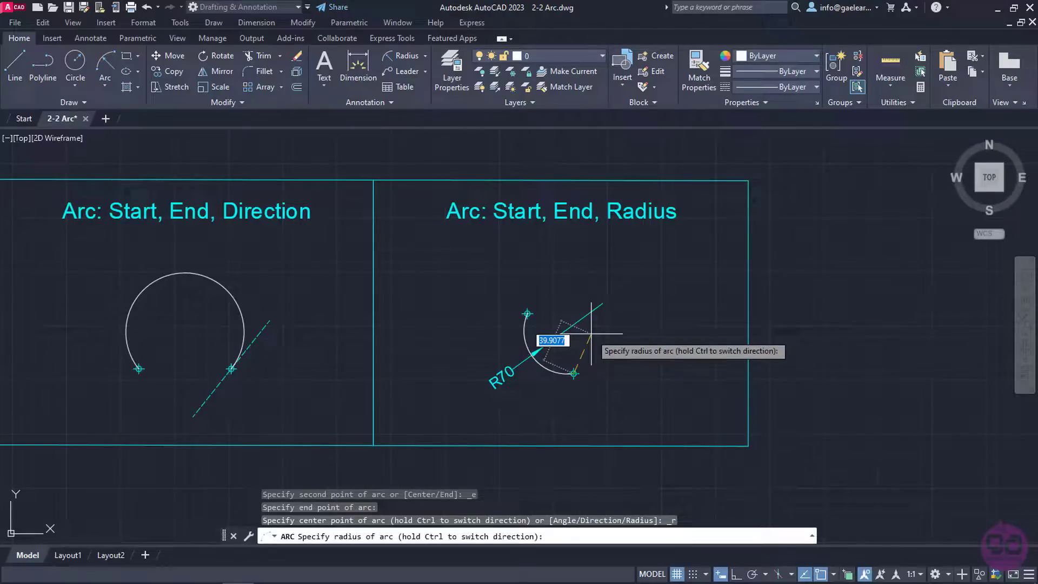
{"action": "type", "text": "70"}
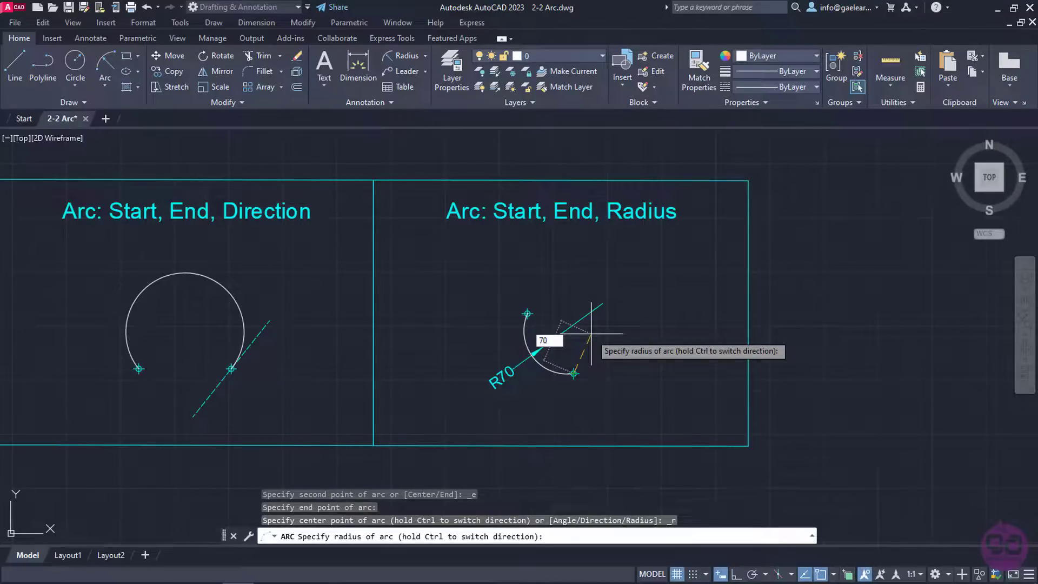
{"action": "key", "text": "Return"}
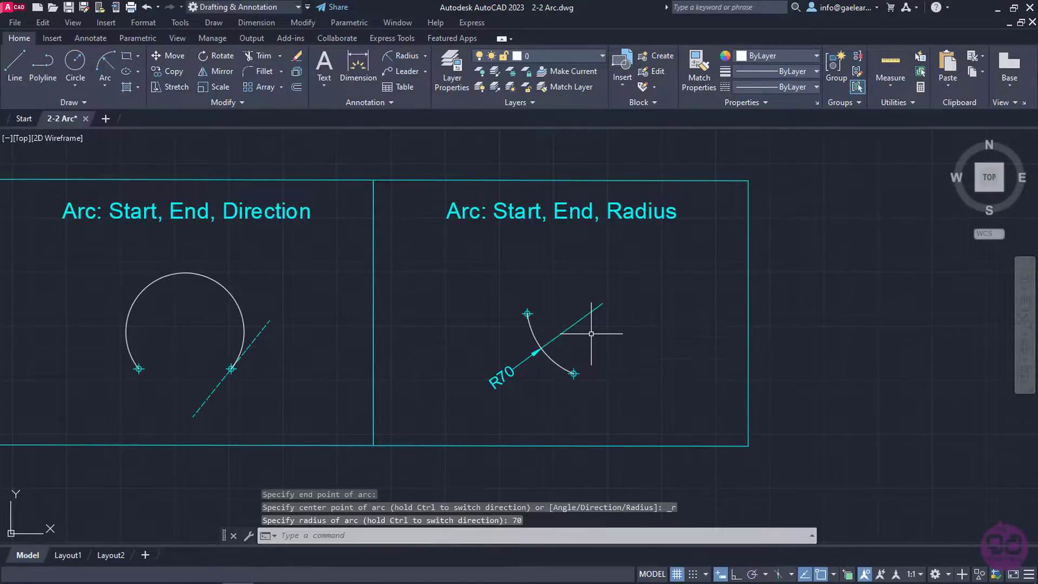
{"action": "left_click", "coordinate": [538, 340]}
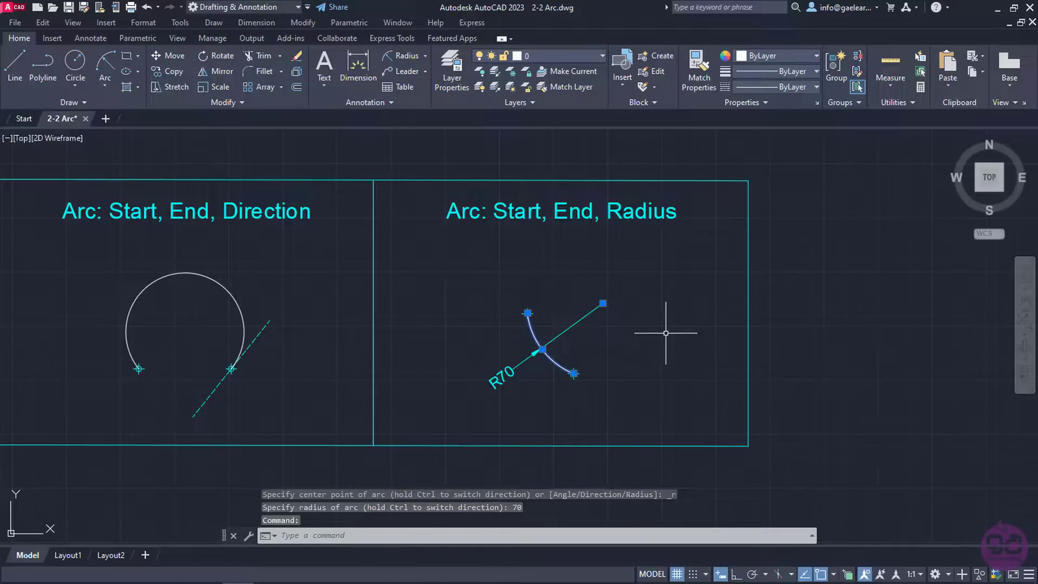
{"action": "key", "text": "Escape"}
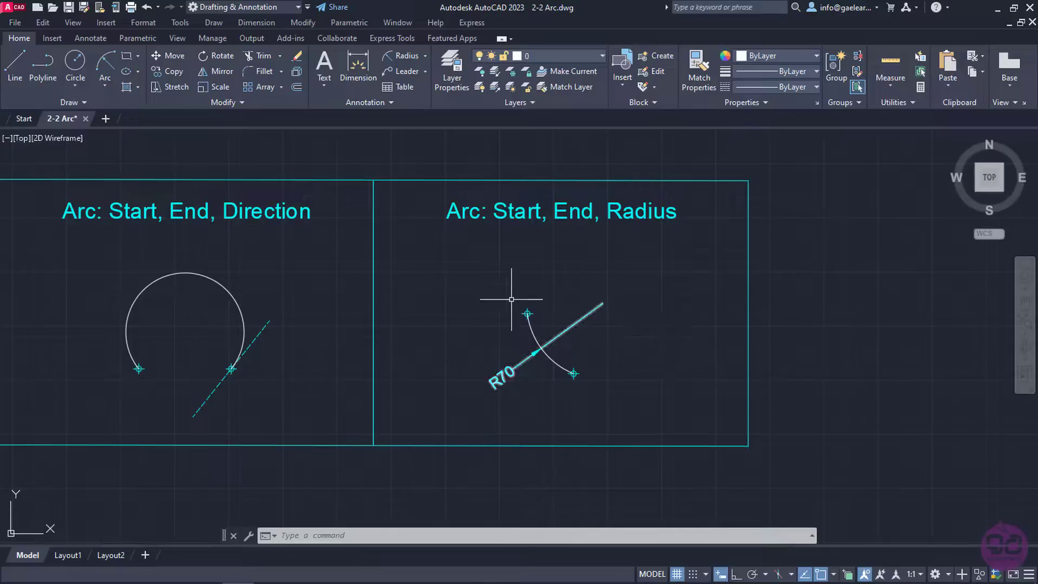
{"action": "left_click", "coordinate": [108, 82]}
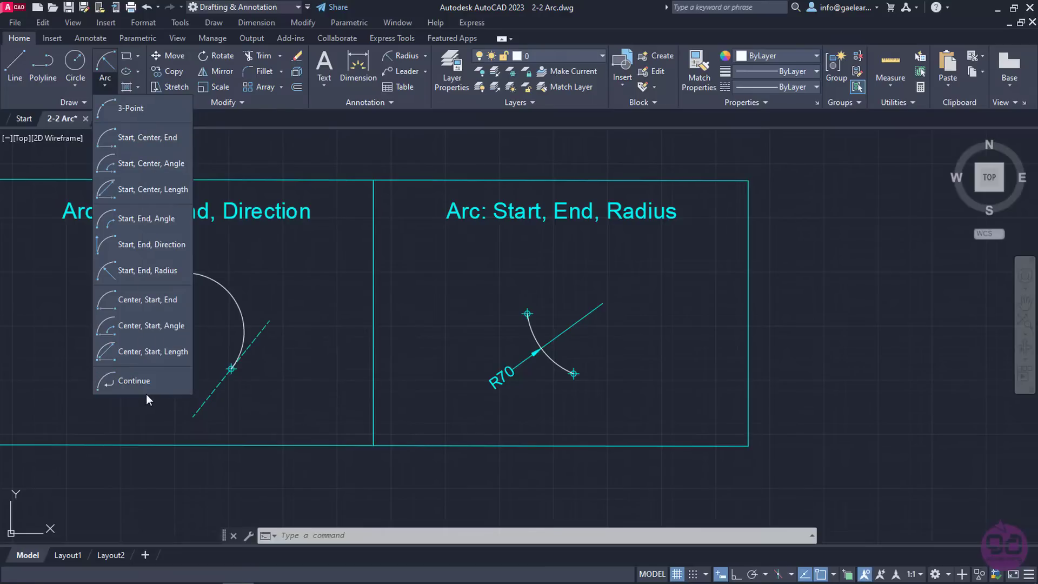
{"action": "left_click", "coordinate": [146, 394]}
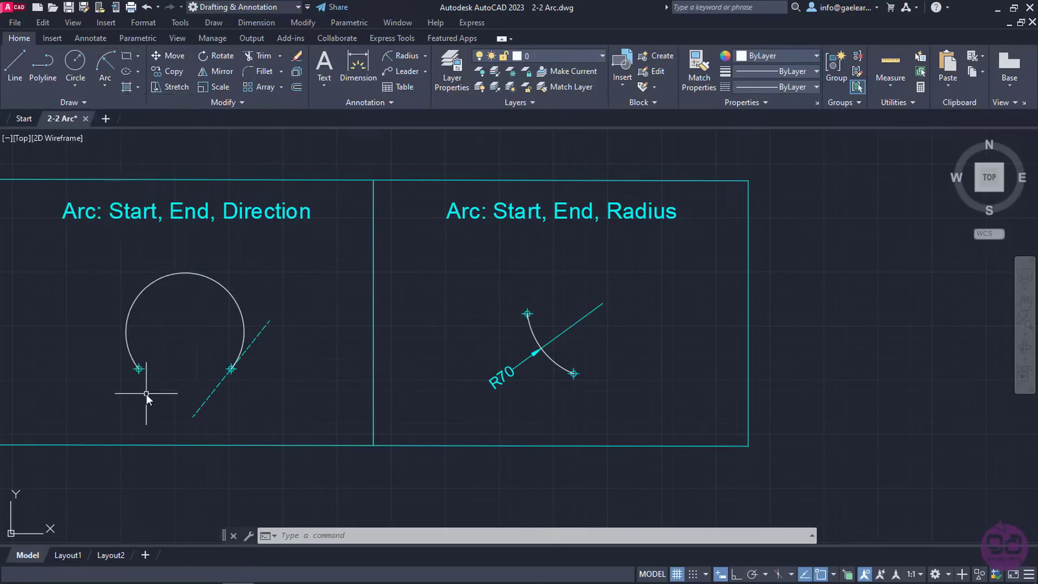